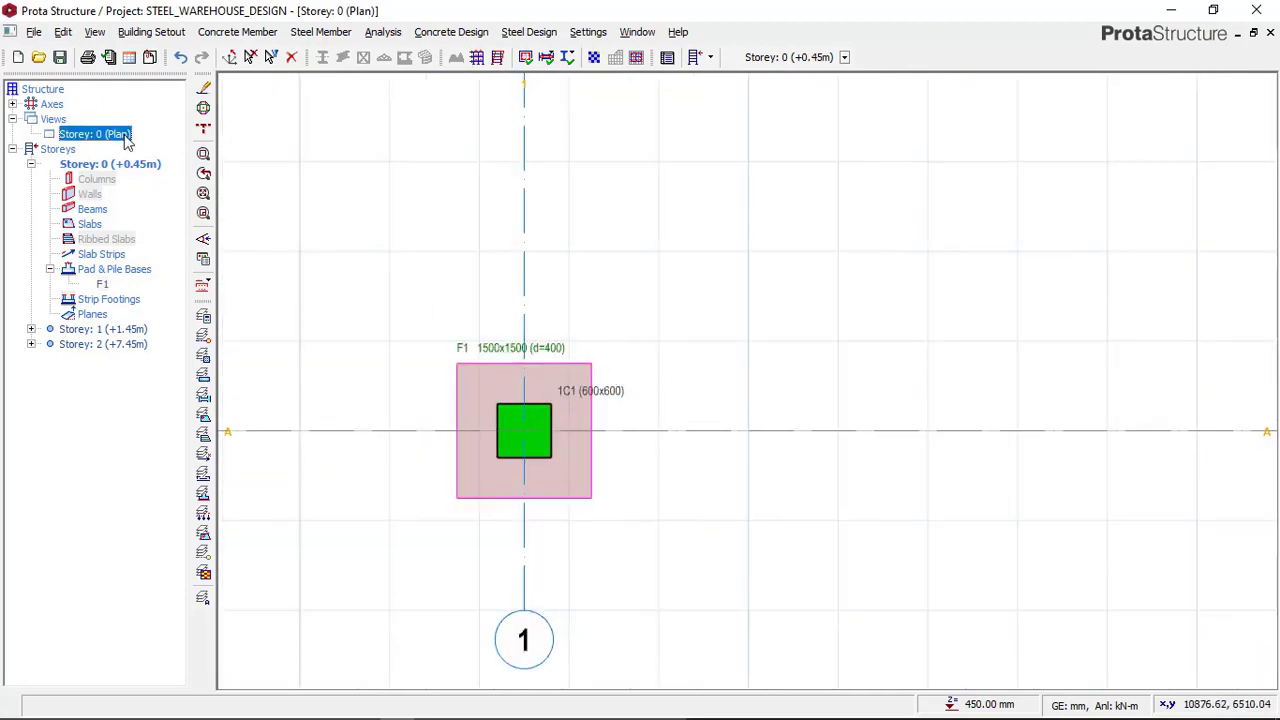
Step: Show Storey 0 in 3D and examine the pad footing under the corner column at axes 1 and A
click(170, 163)
scroll(409, 494, up, 4)
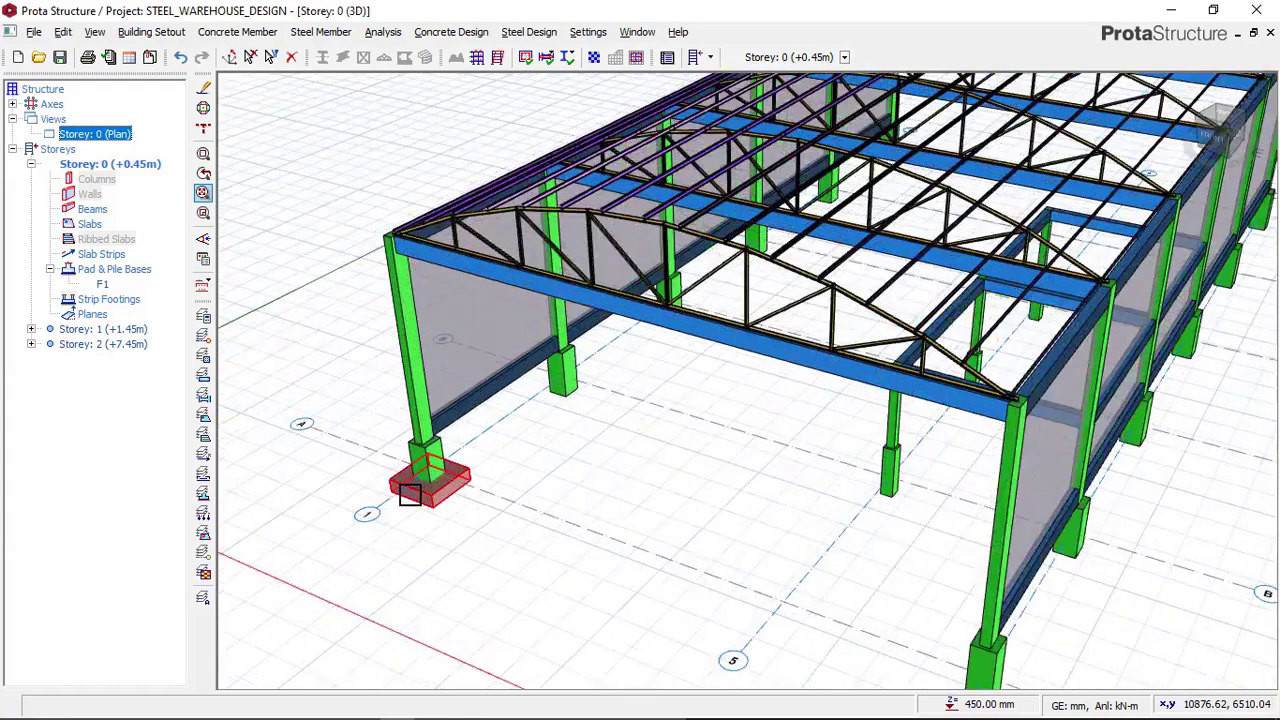
scroll(506, 440, up, 2)
middle_drag(486, 446, 700, 417)
scroll(700, 270, down, 2)
scroll(400, 392, up, 2)
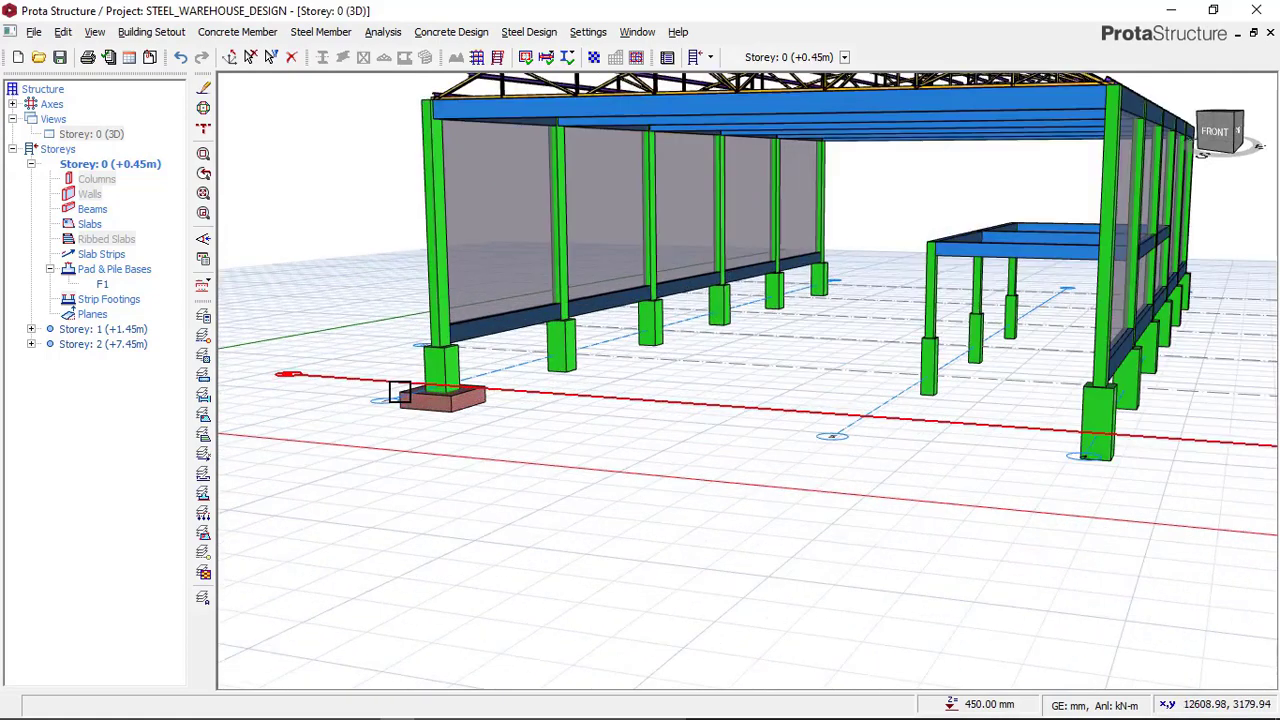
scroll(520, 377, down, 2)
middle_drag(520, 377, 553, 381)
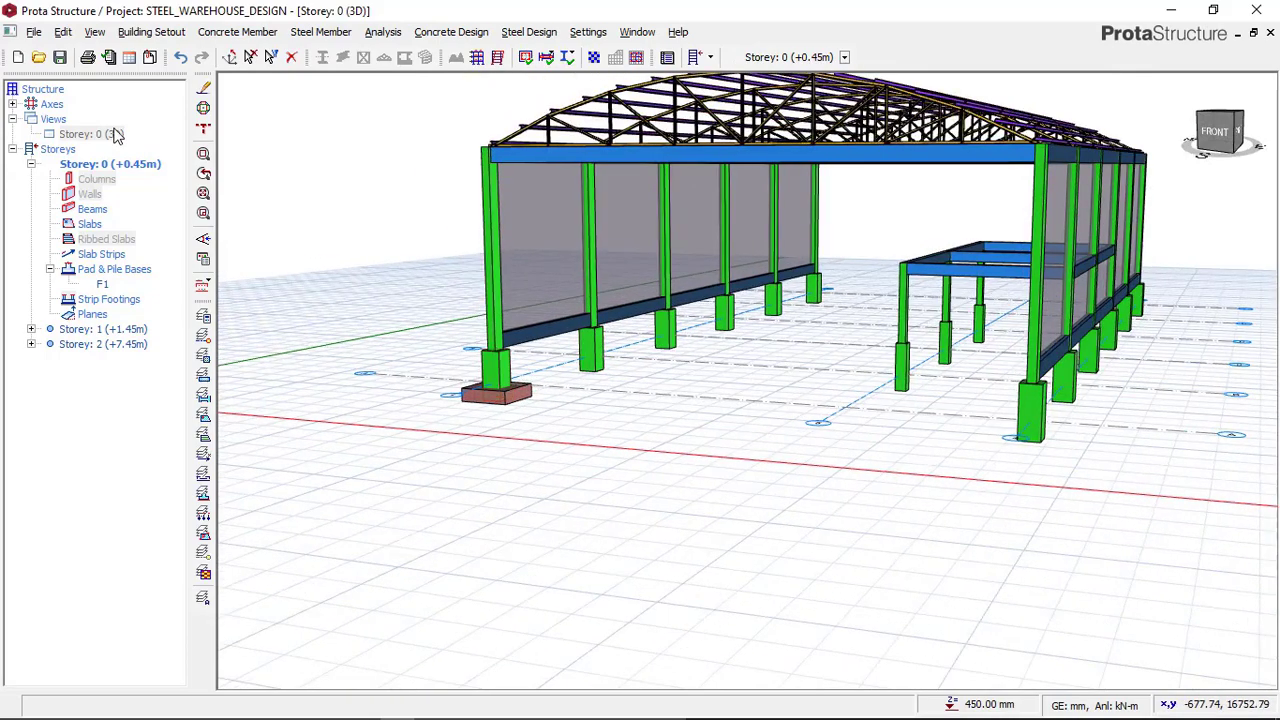
scroll(632, 354, up, 2)
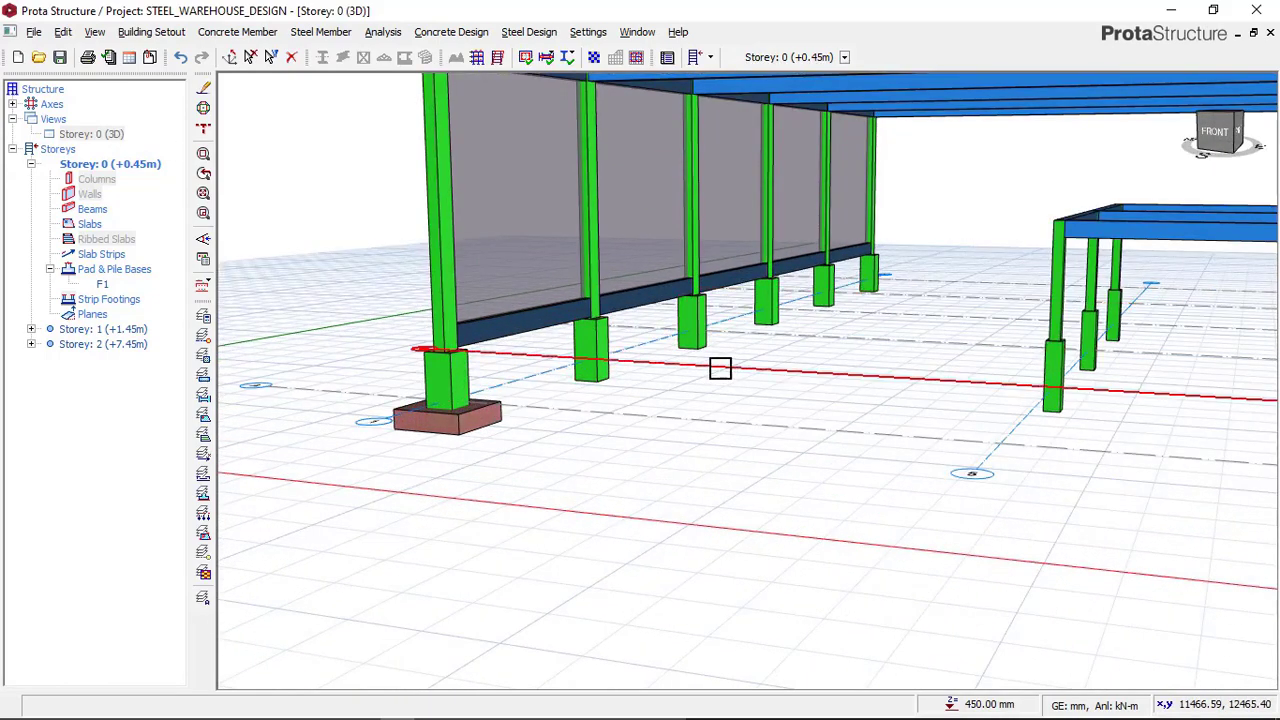
scroll(720, 366, down, 3)
Step: Switch Storey 0 back to its plan view
click(90, 134)
right_click(90, 134)
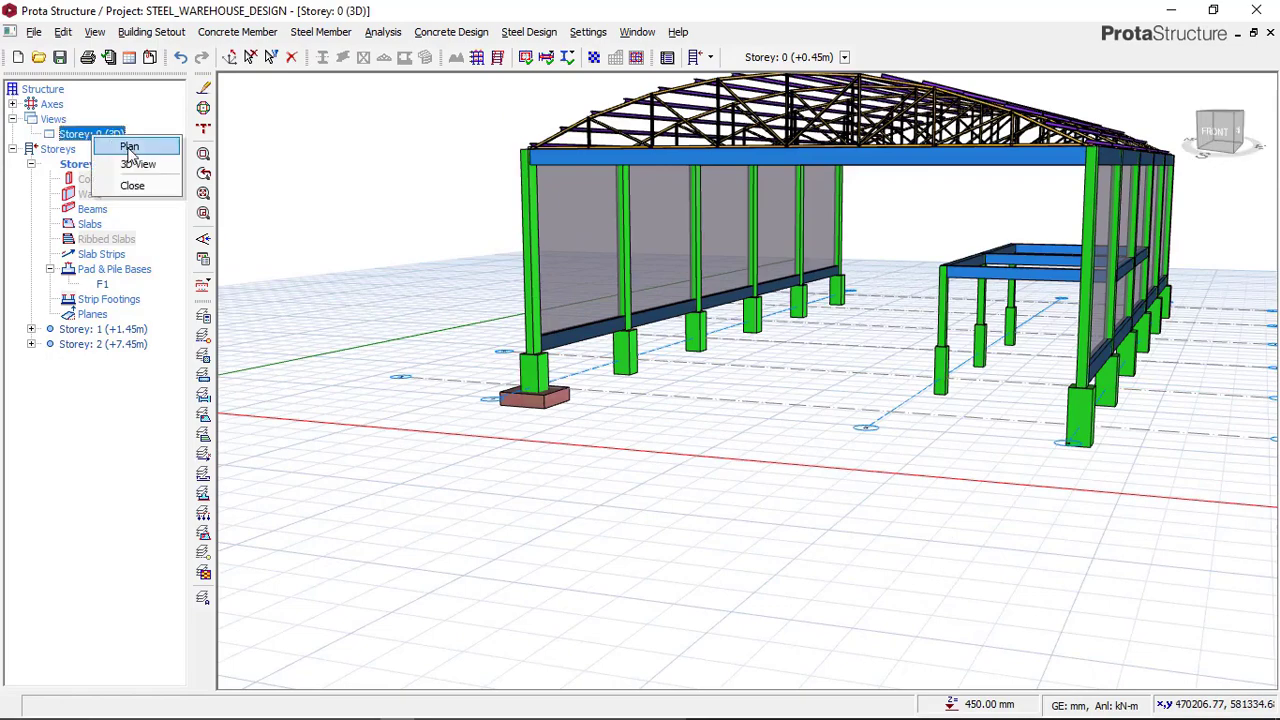
click(140, 163)
scroll(660, 397, down, 1)
scroll(600, 617, up, 3)
scroll(694, 340, up, 2)
scroll(604, 327, down, 1)
scroll(1177, 491, down, 1)
middle_drag(1177, 491, 742, 407)
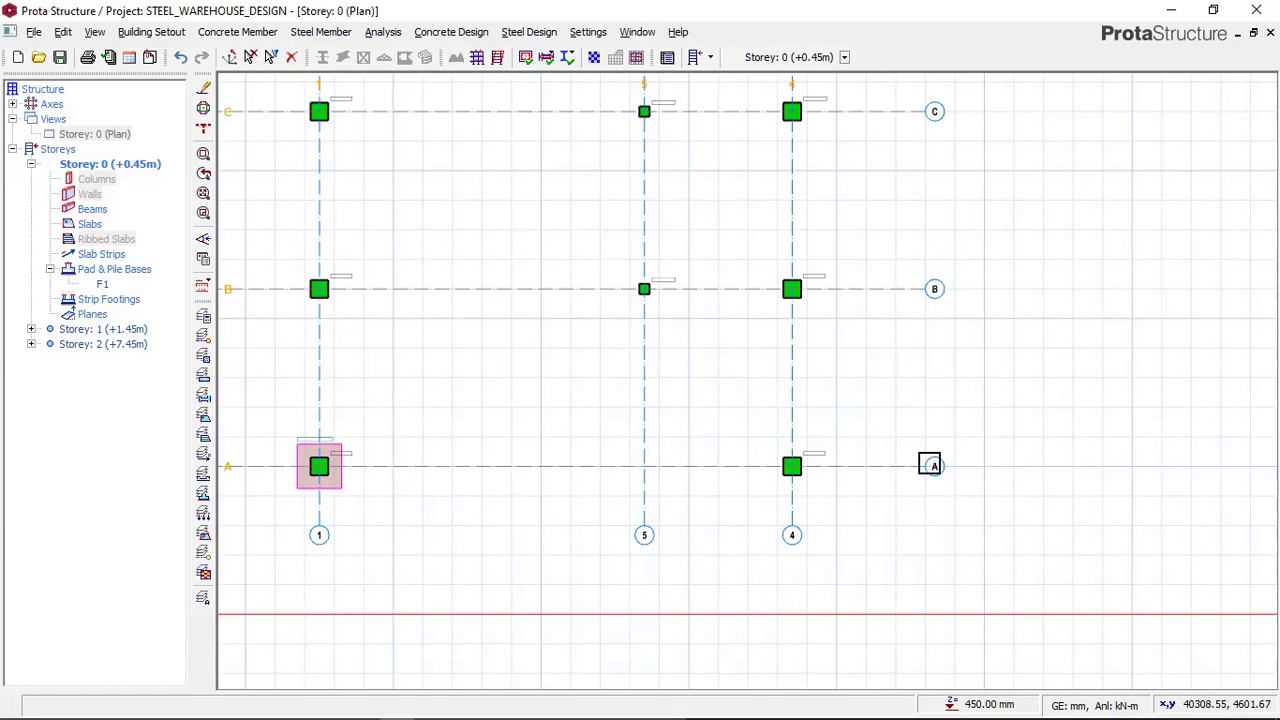
Step: Insert a pad base under the column at axes 4 and A and calculate its design with the default footing data
scroll(926, 460, up, 1)
click(781, 455)
click(783, 453)
right_click(782, 432)
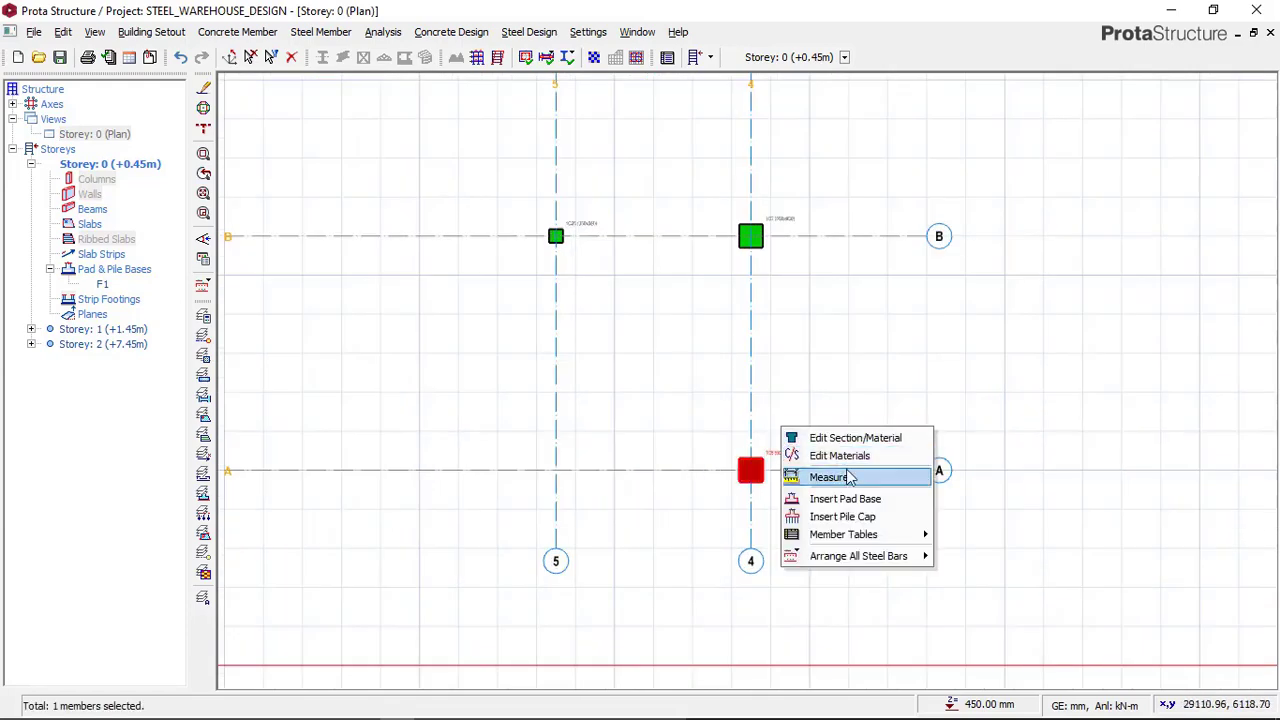
click(849, 497)
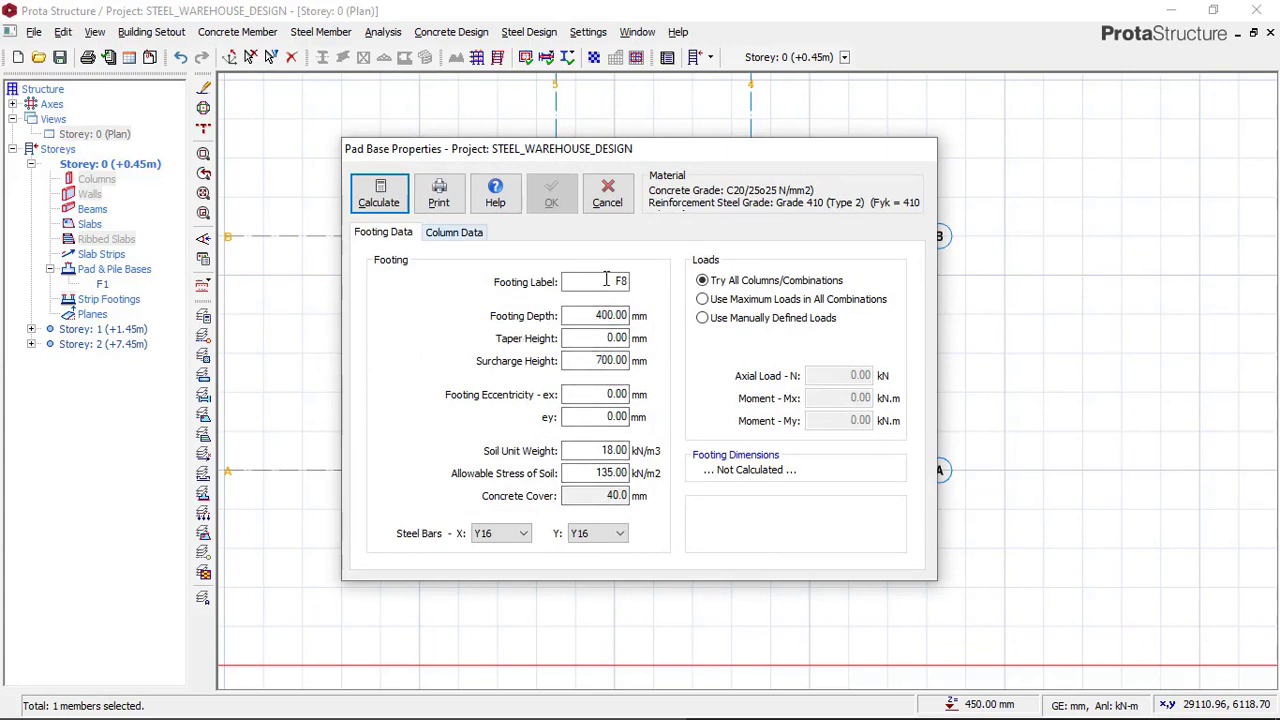
drag(605, 161, 385, 156)
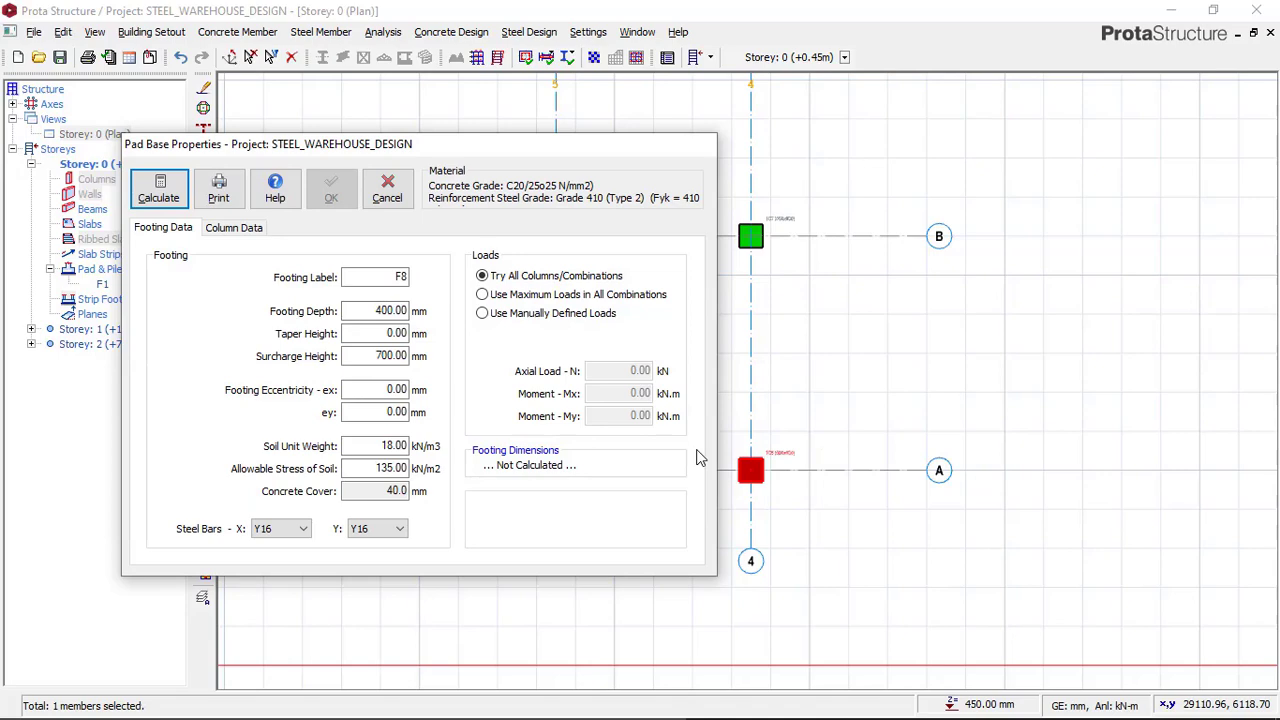
drag(376, 153, 689, 160)
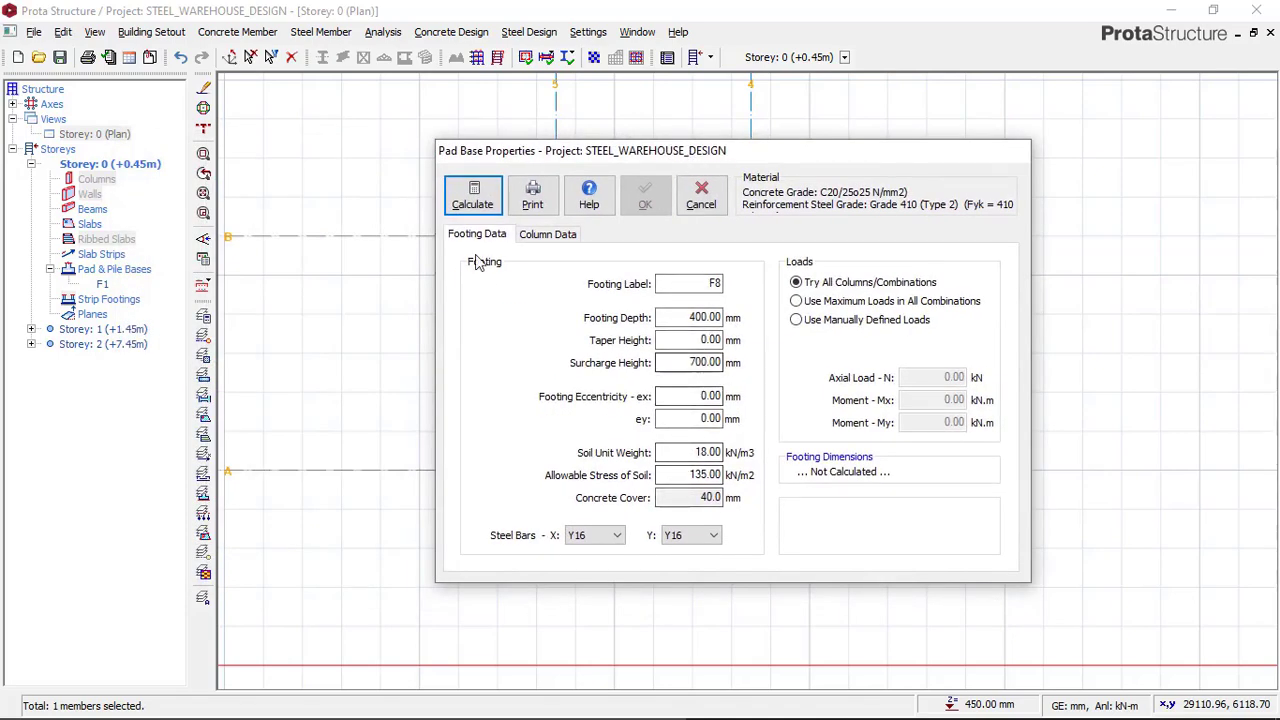
click(484, 203)
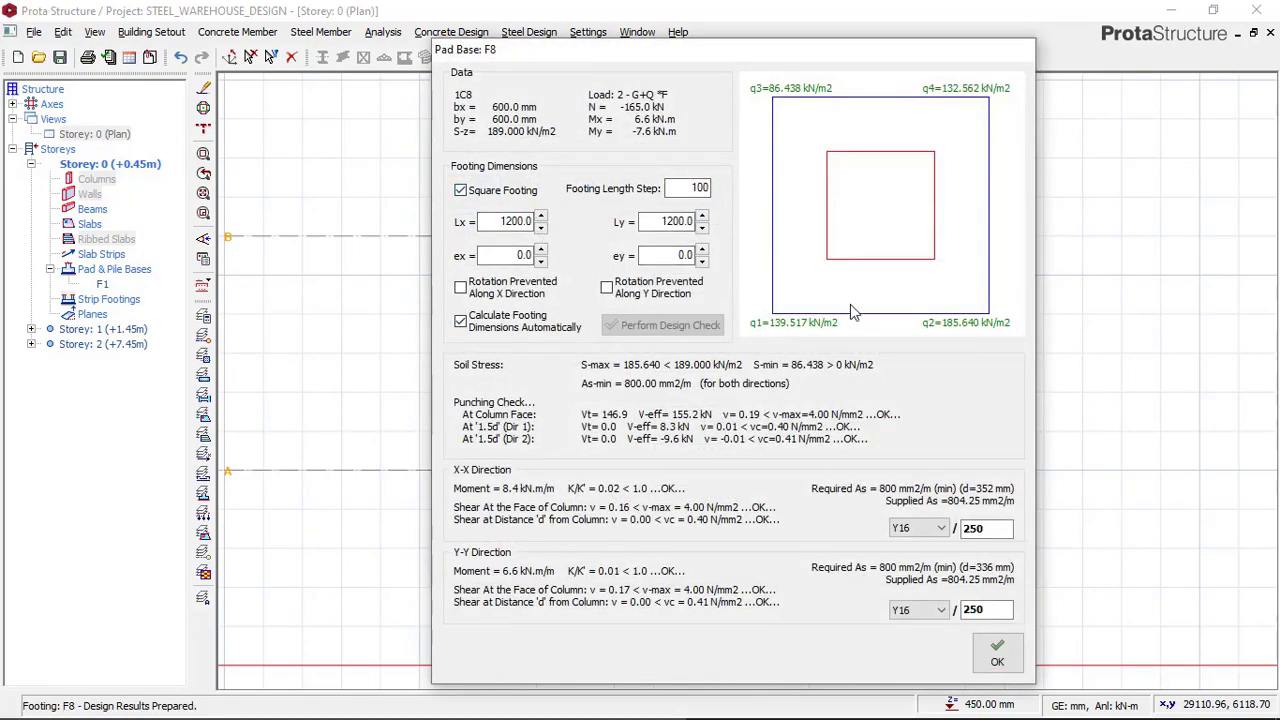
mouse_move(765, 62)
mouse_down()
mouse_move(396, 60)
mouse_move(873, 99)
mouse_move(778, 69)
mouse_up()
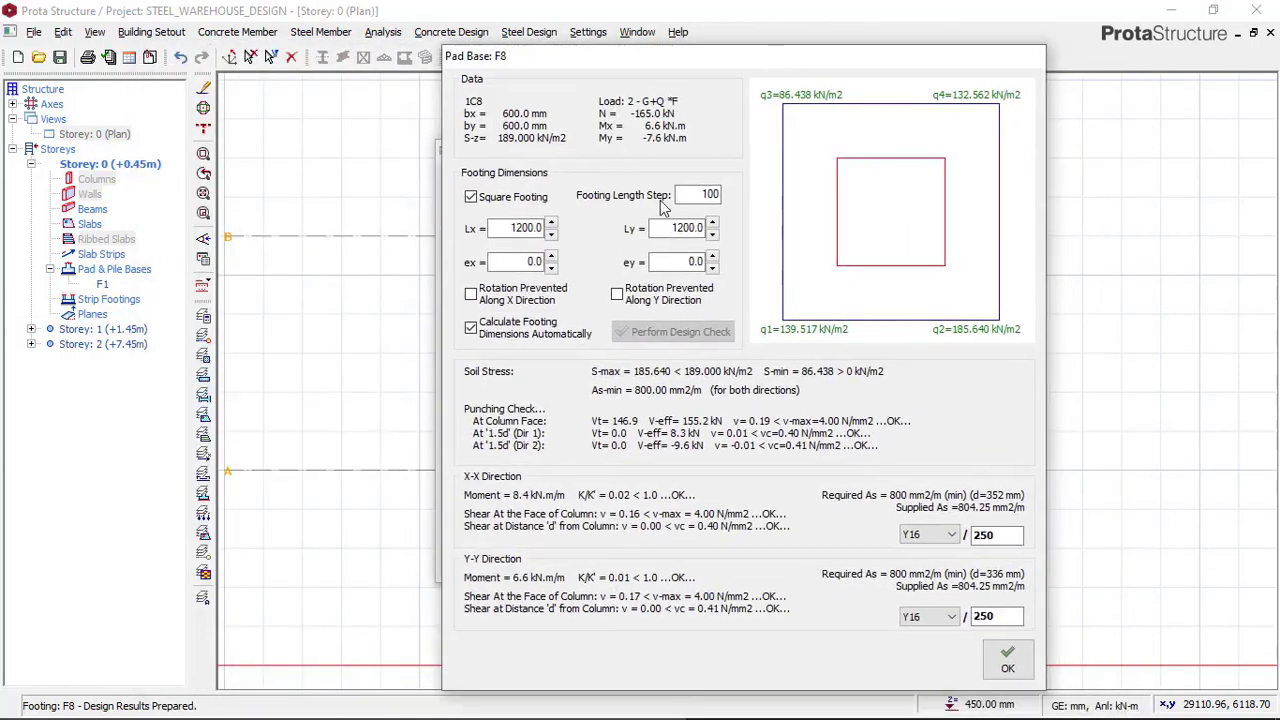
Step: Enlarge the square footing at axes 4 and A to 1500 x 1500 mm and accept the pad base
click(550, 224)
click(550, 224)
click(551, 224)
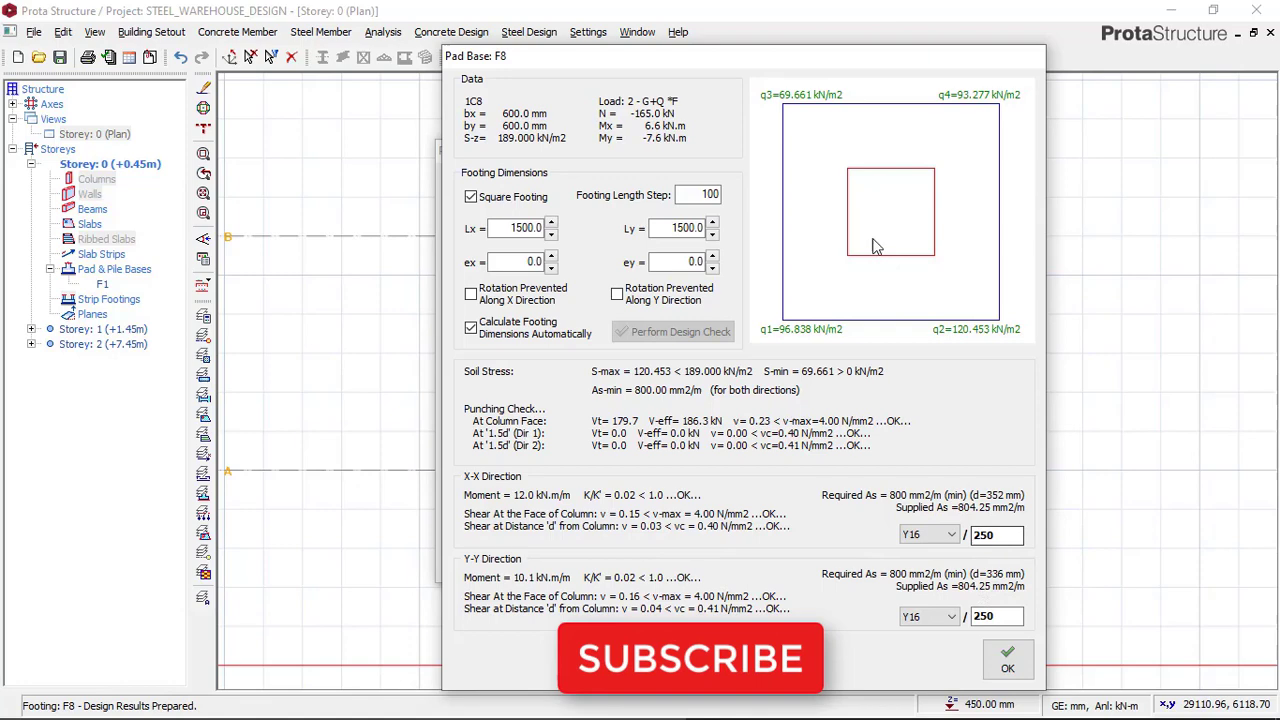
drag(860, 56, 695, 37)
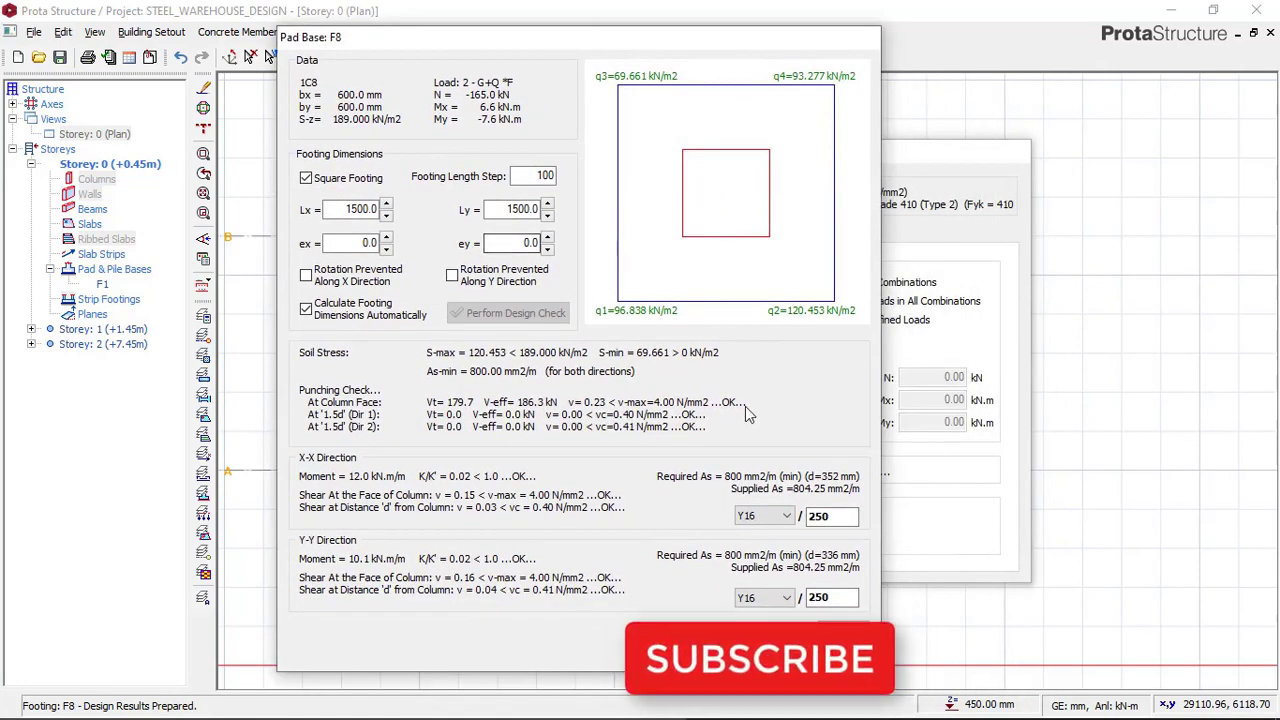
click(843, 632)
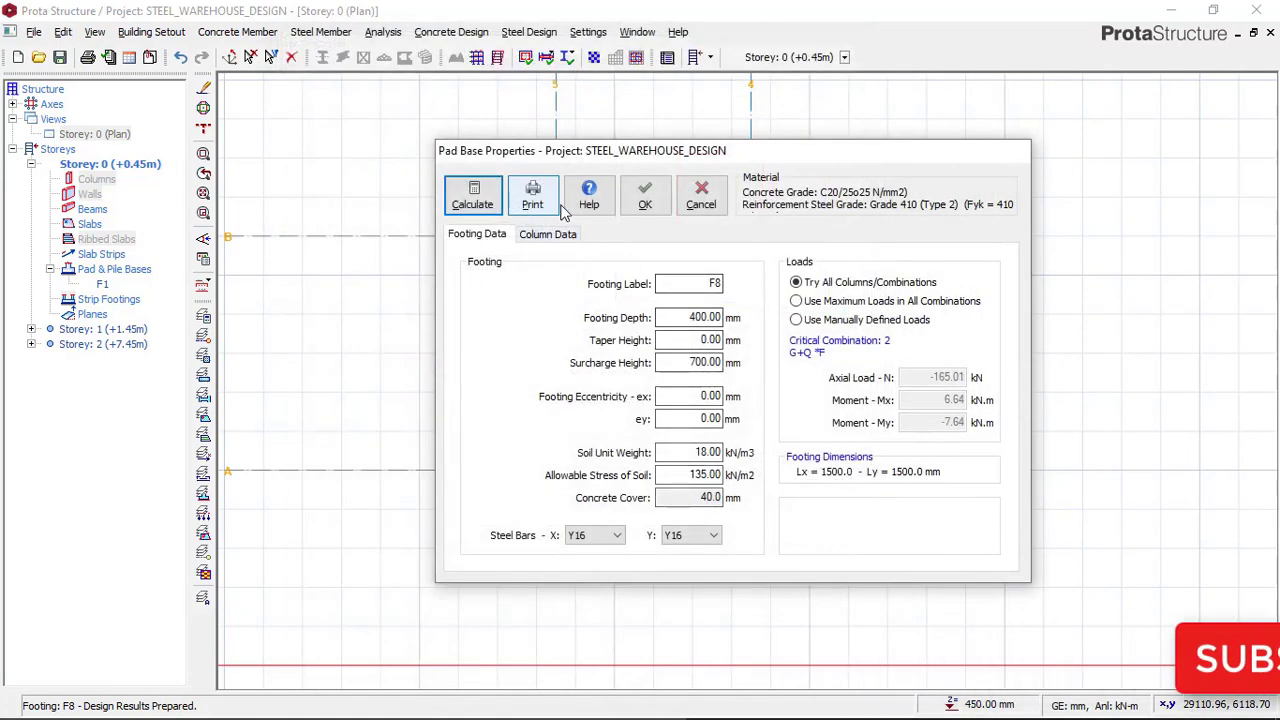
click(645, 196)
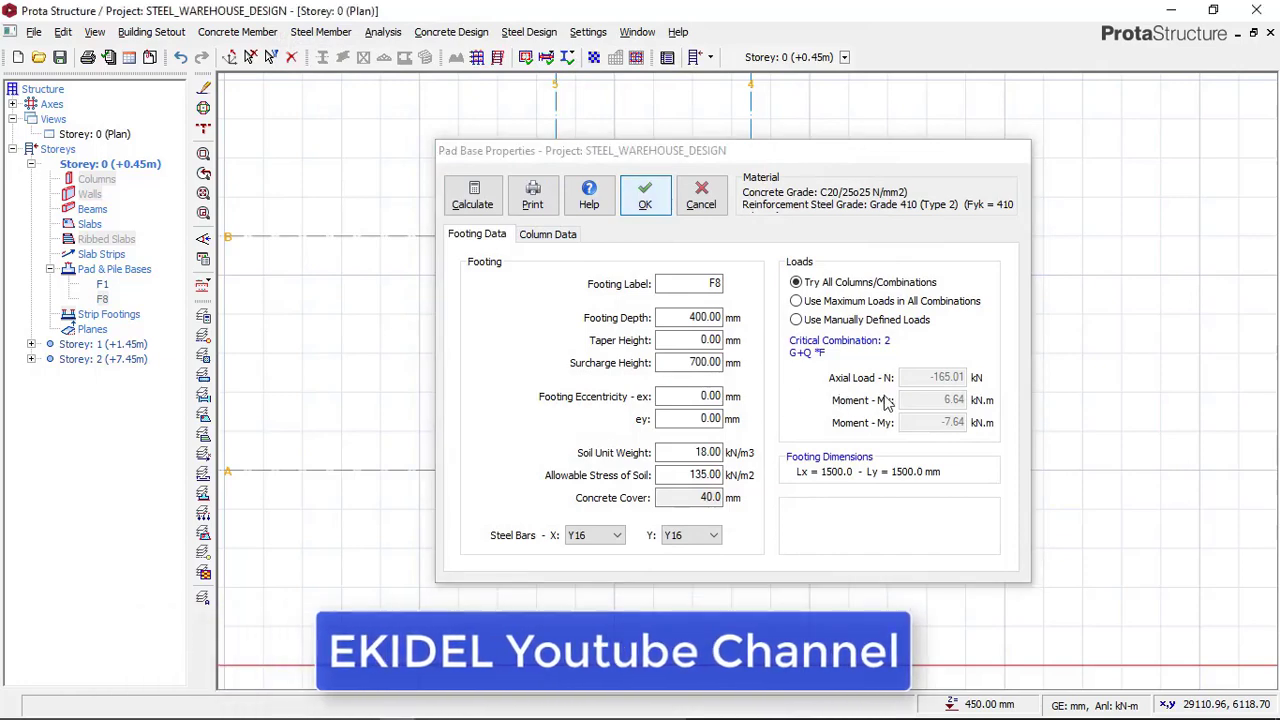
Step: Insert a pad base under the column at axes 1 and B and calculate its design with the default footing data
scroll(964, 402, down, 3)
scroll(634, 335, up, 2)
click(631, 353)
right_click(651, 322)
click(712, 383)
click(392, 205)
click(395, 192)
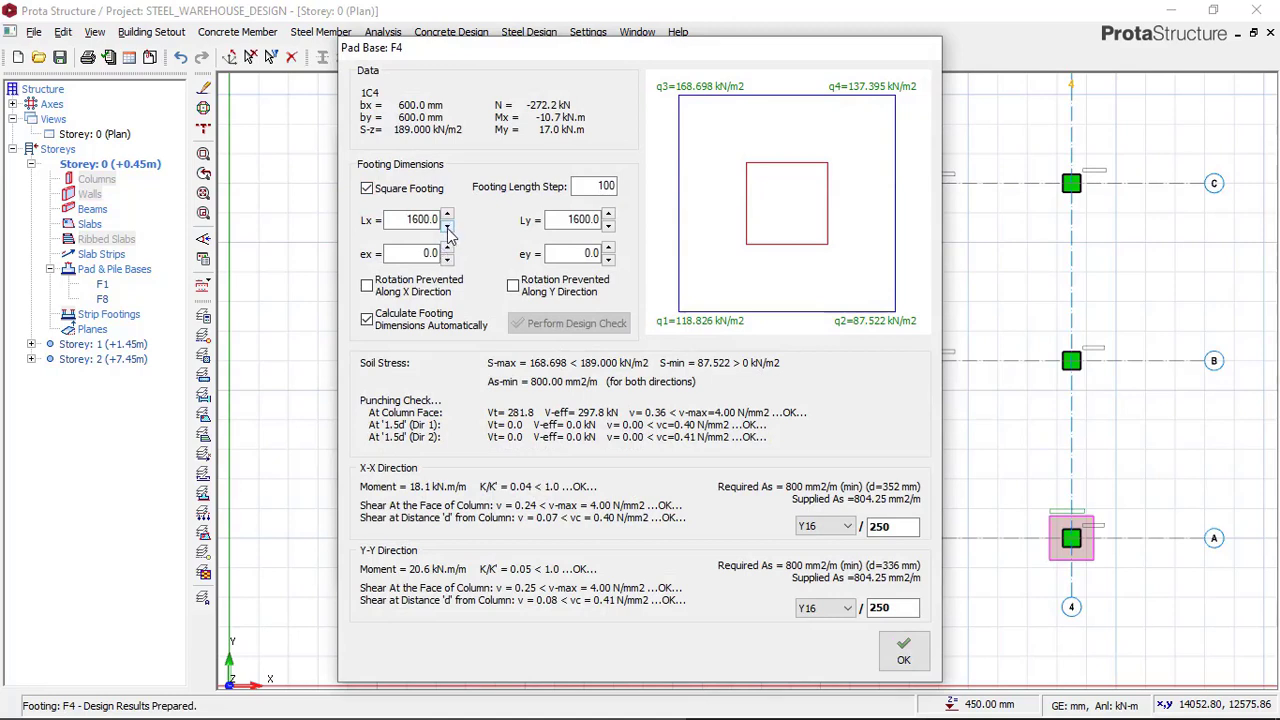
Step: Try a 1700 mm square footing at axes 1 and B, return it to 1600 mm, and accept the pad base
click(447, 218)
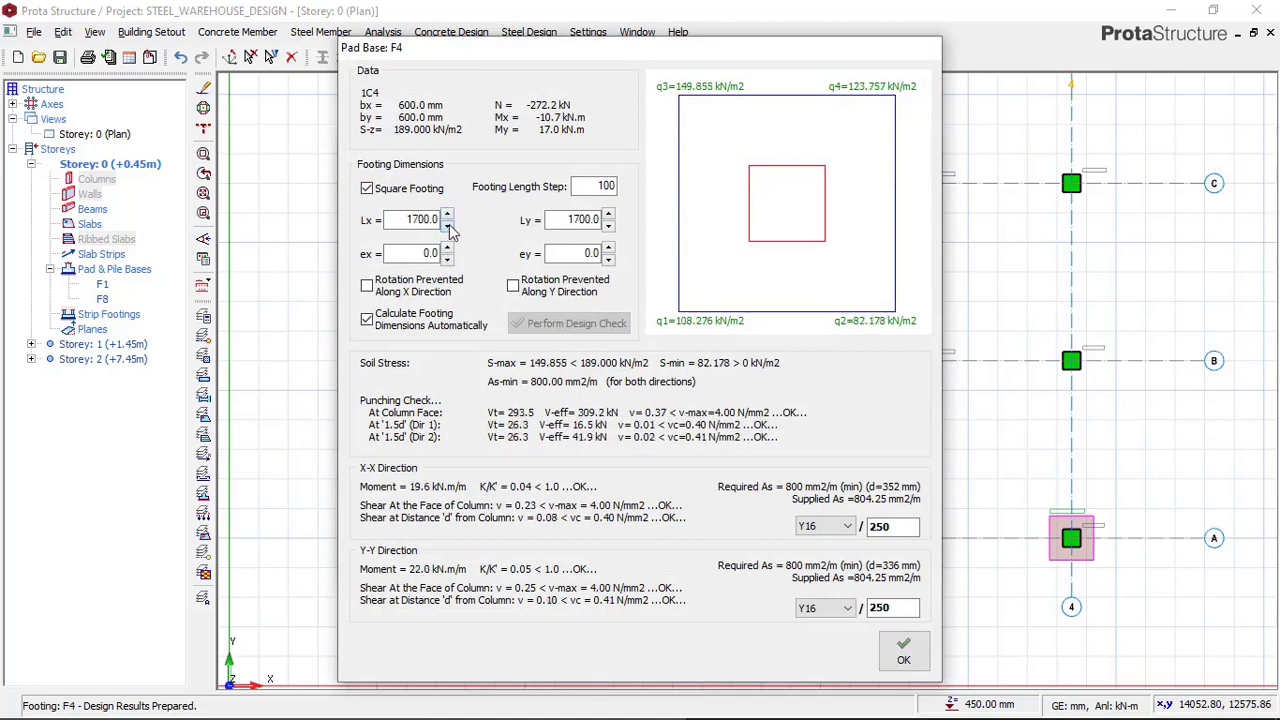
click(447, 227)
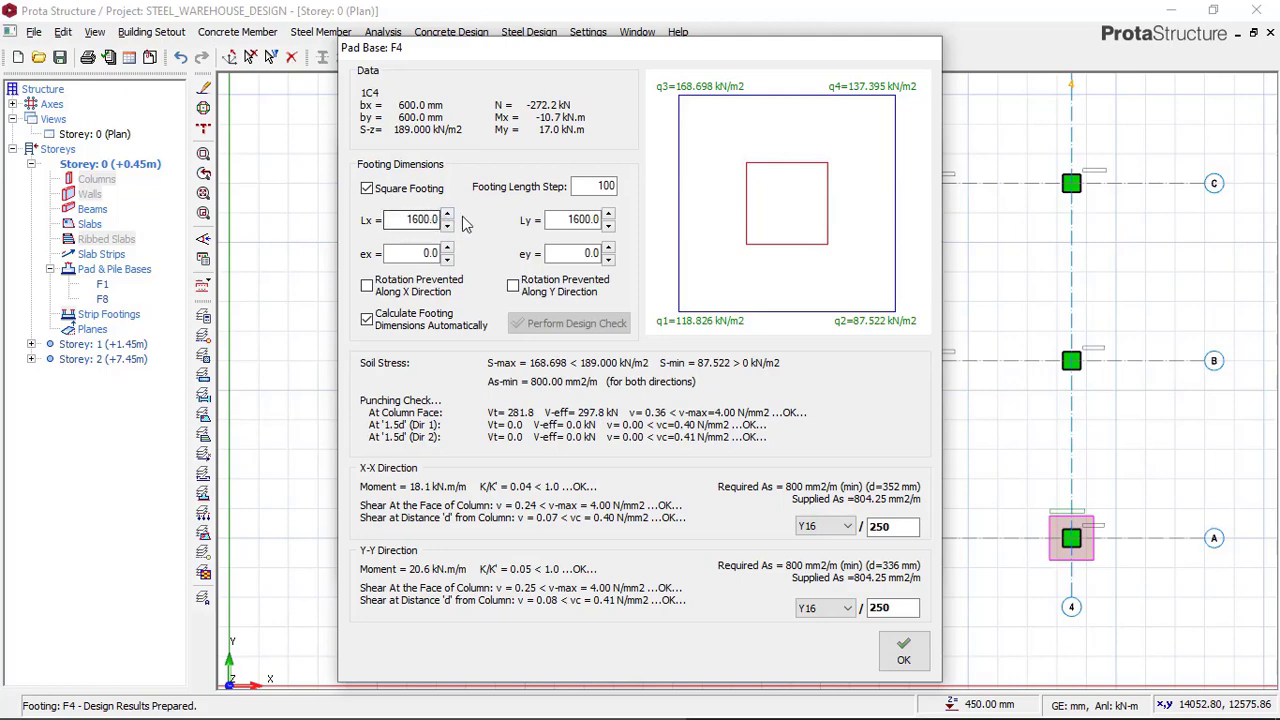
drag(630, 56, 880, 86)
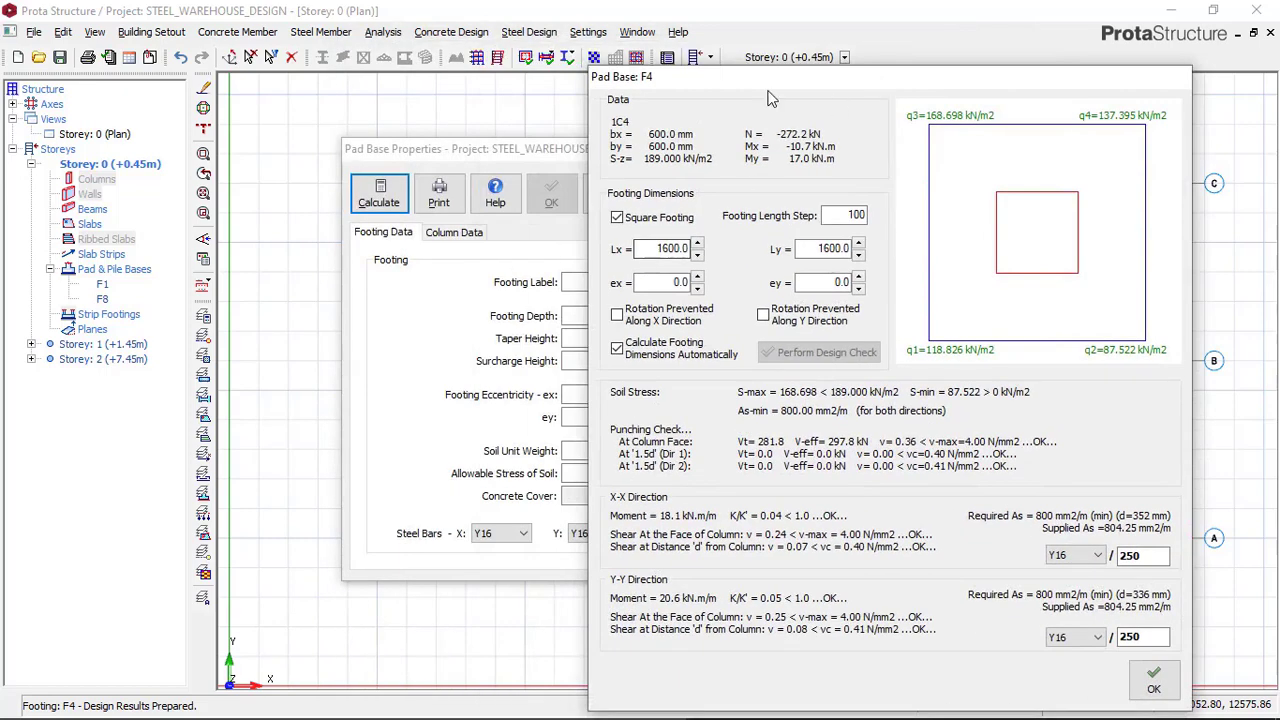
drag(719, 76, 499, 66)
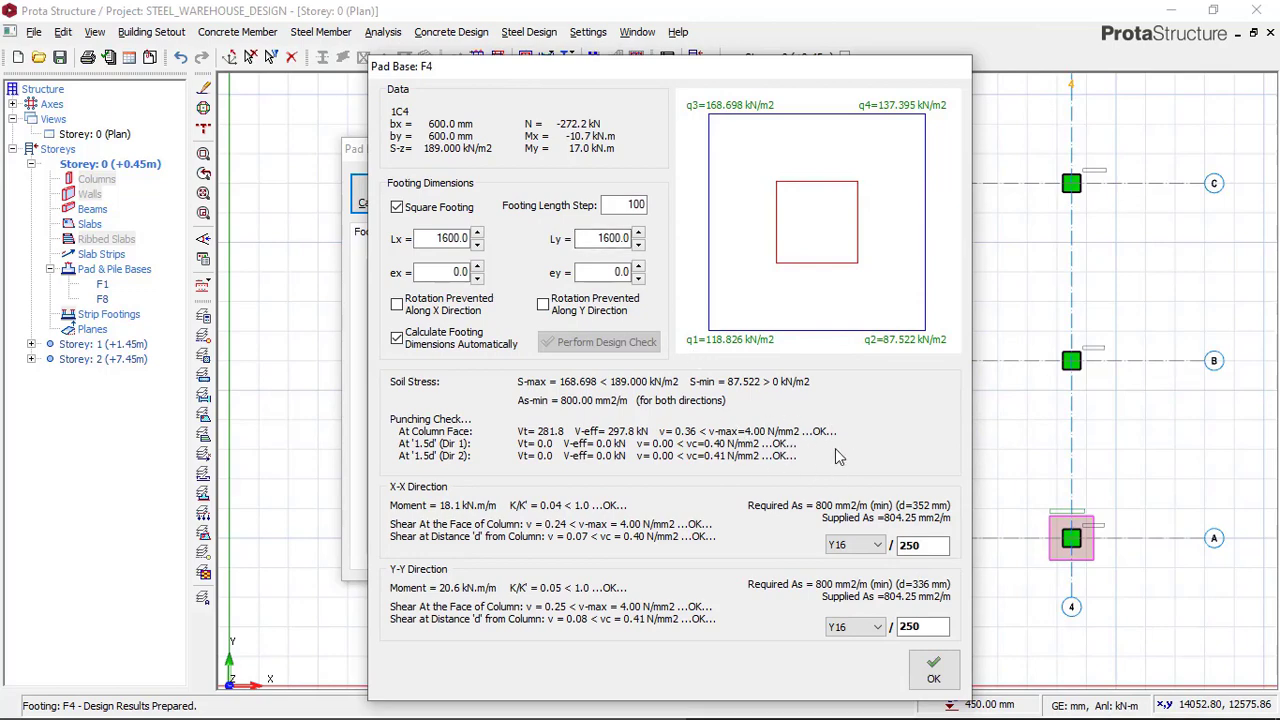
click(933, 668)
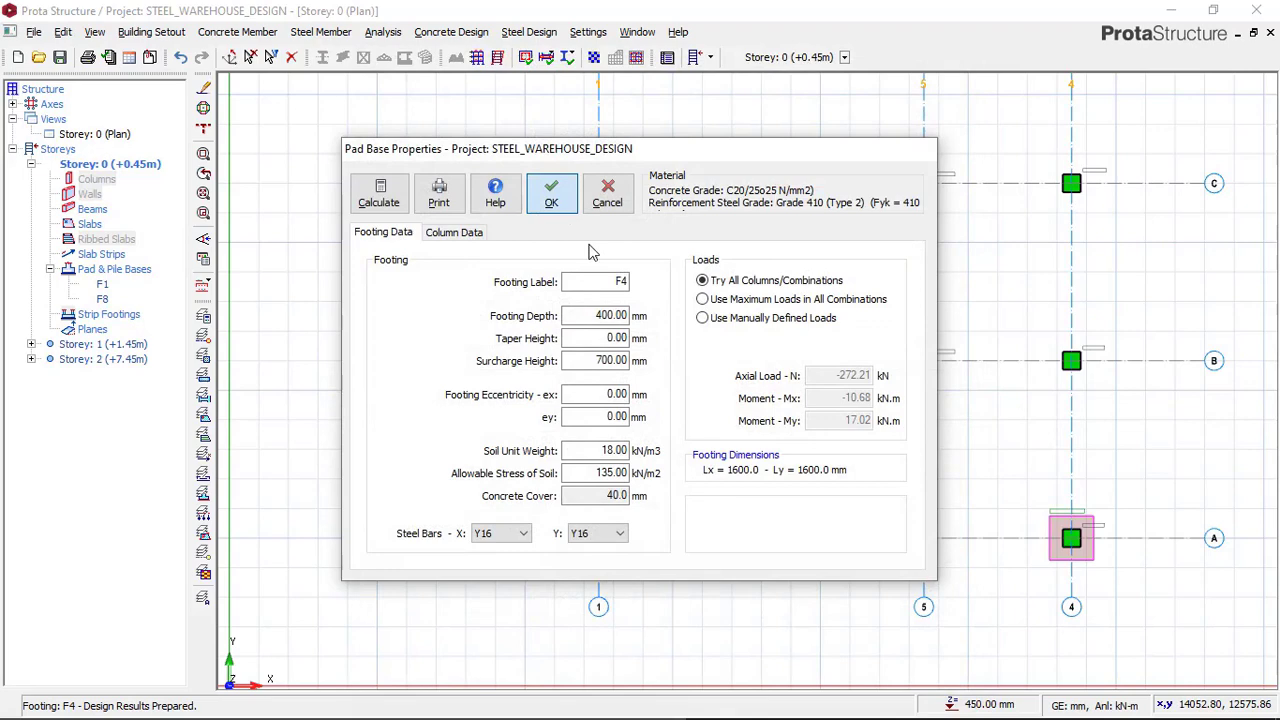
key(Return)
Step: Examine the size labels of the three pad footings on axes A and B and compare their dimensions
scroll(631, 546, up, 5)
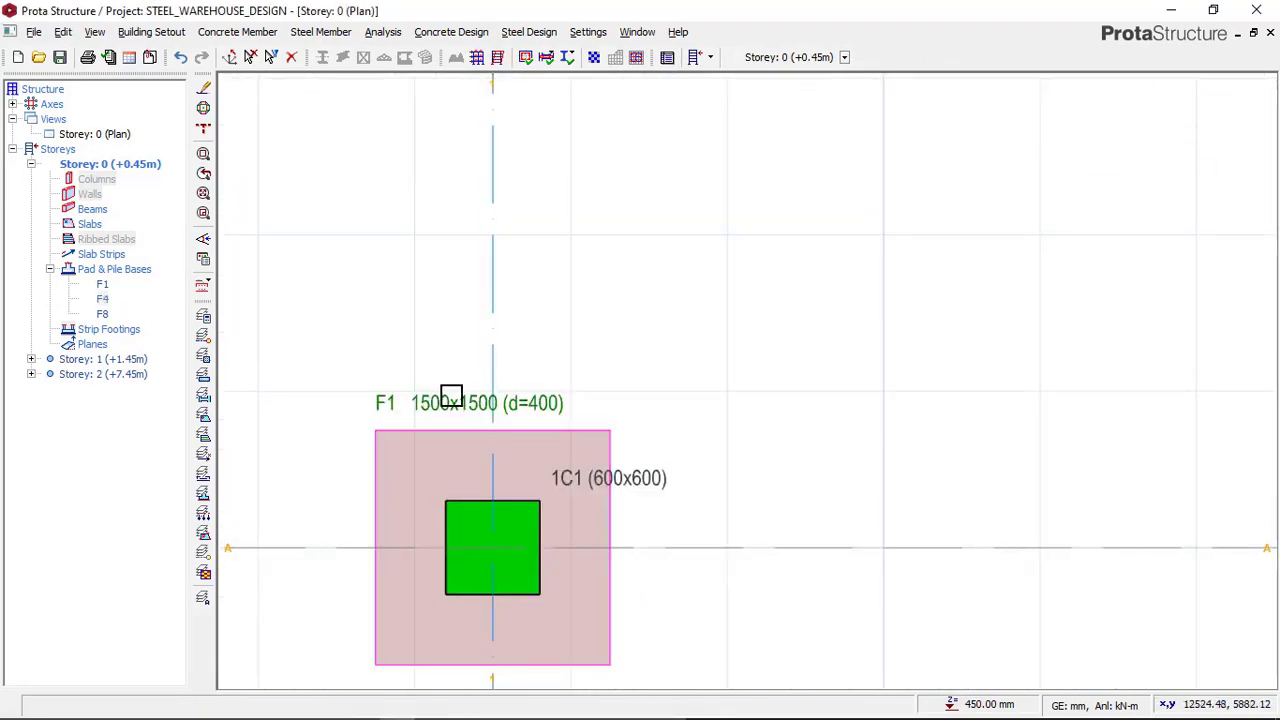
scroll(323, 306, down, 5)
scroll(456, 345, down, 2)
scroll(814, 357, up, 5)
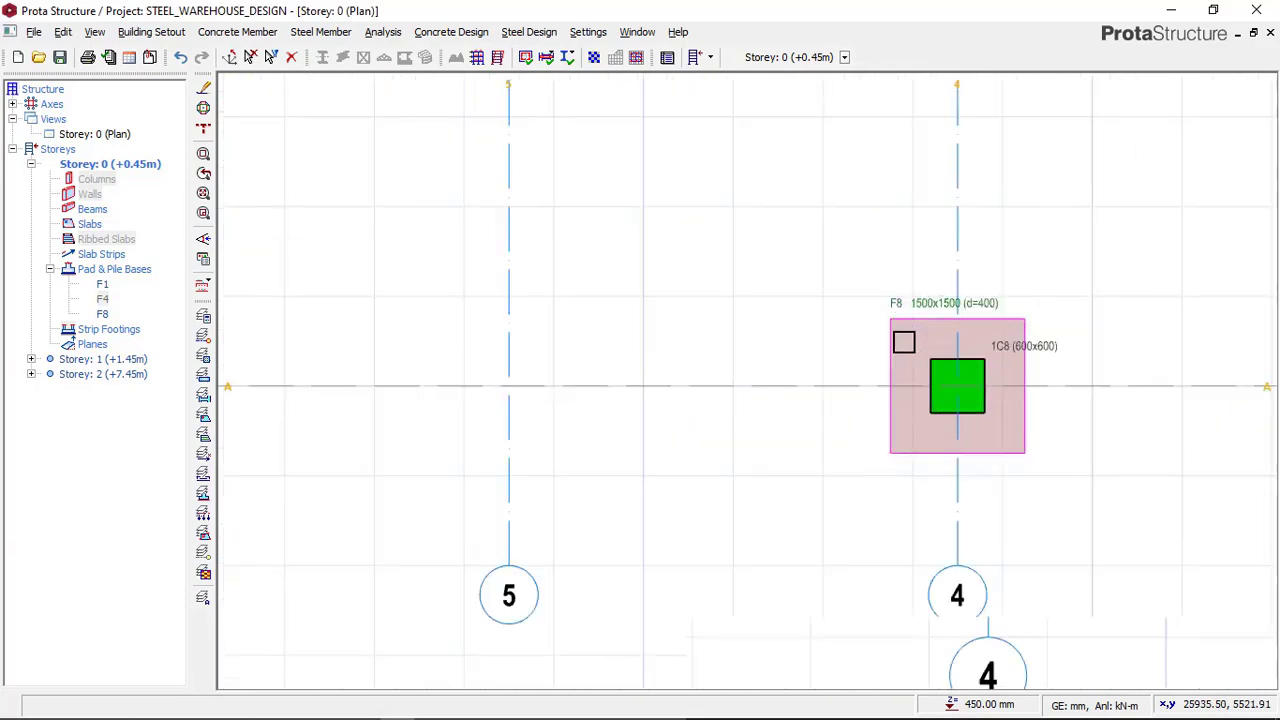
scroll(1046, 309, down, 4)
middle_drag(480, 135, 634, 460)
middle_drag(234, 368, 486, 385)
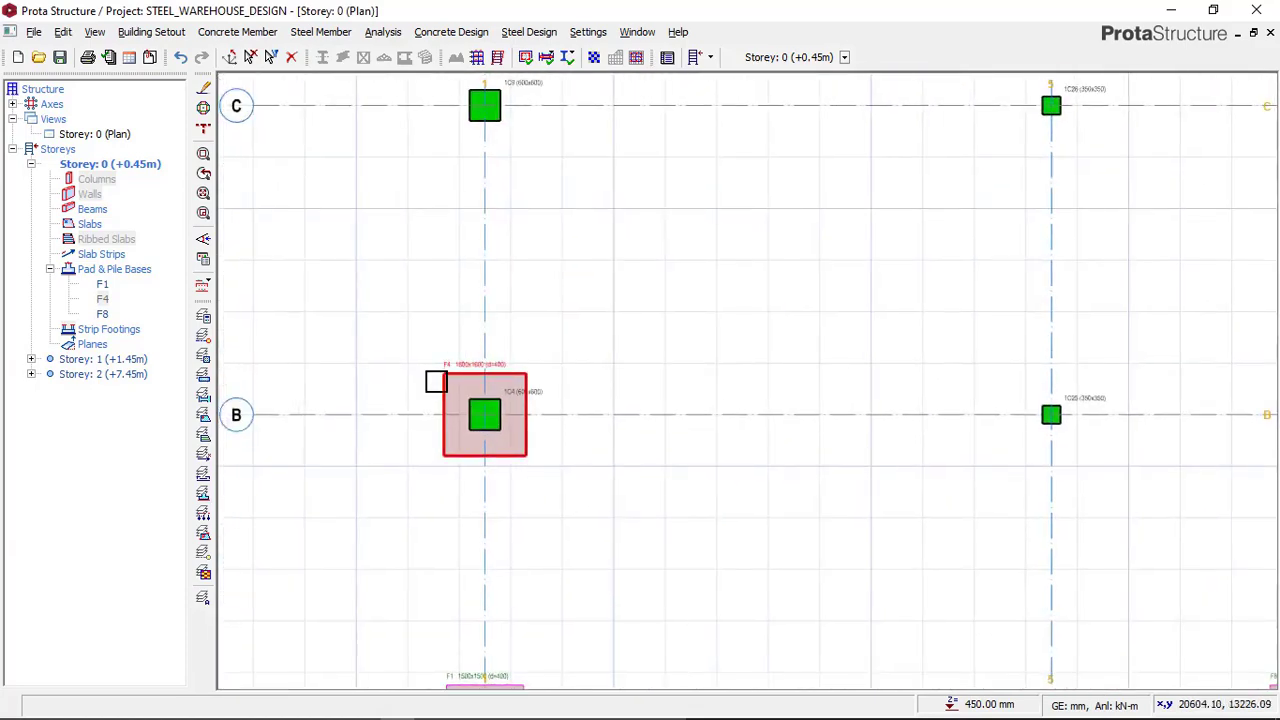
scroll(434, 376, up, 3)
scroll(508, 405, up, 1)
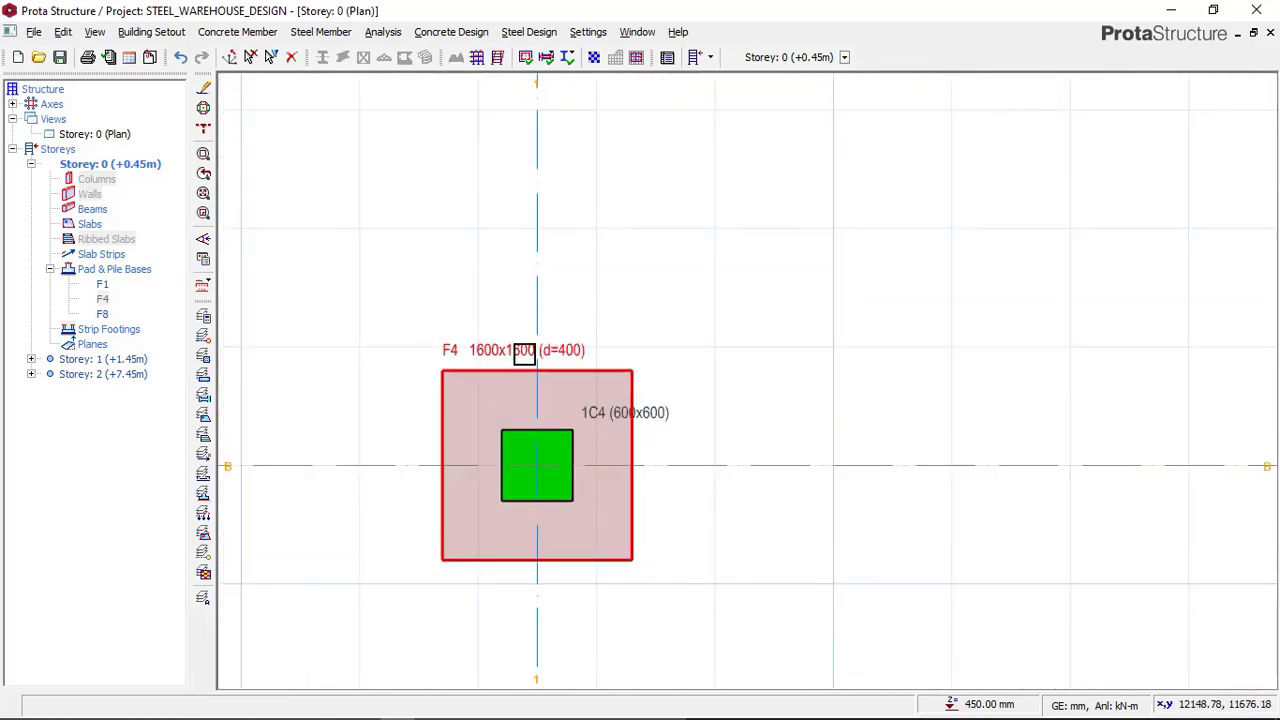
scroll(490, 385, down, 2)
scroll(508, 330, down, 3)
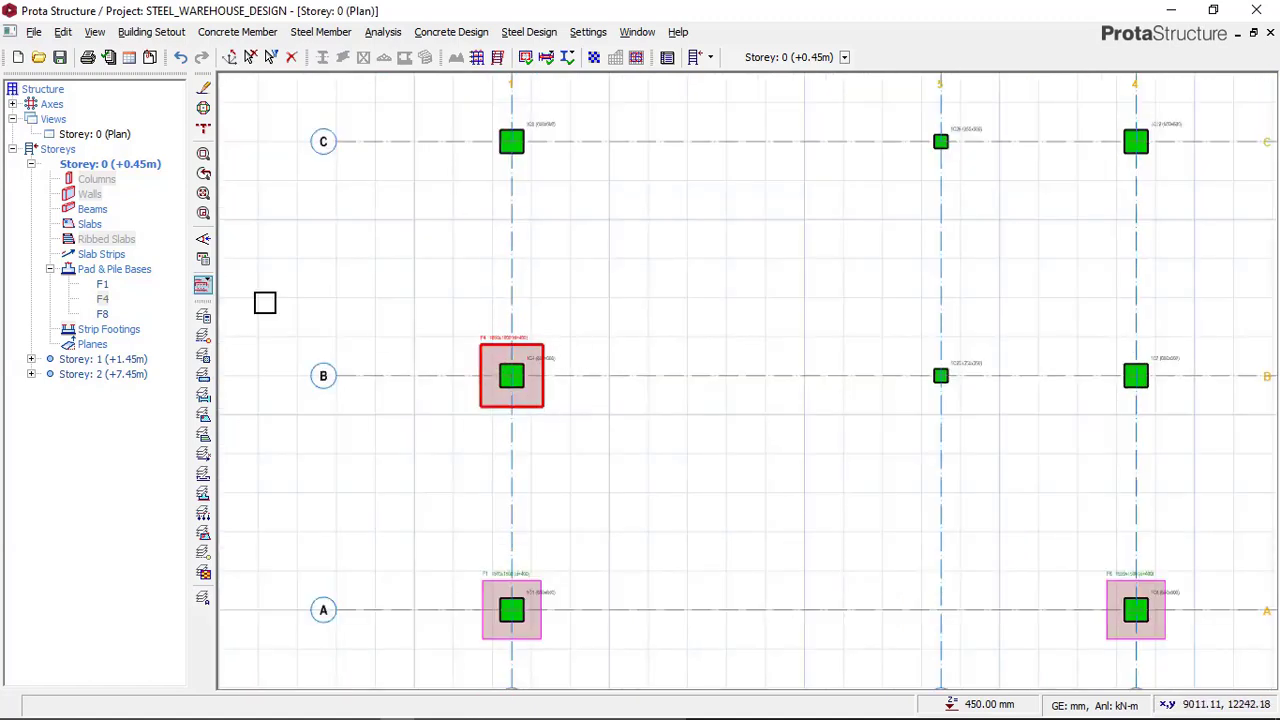
middle_drag(570, 513, 562, 403)
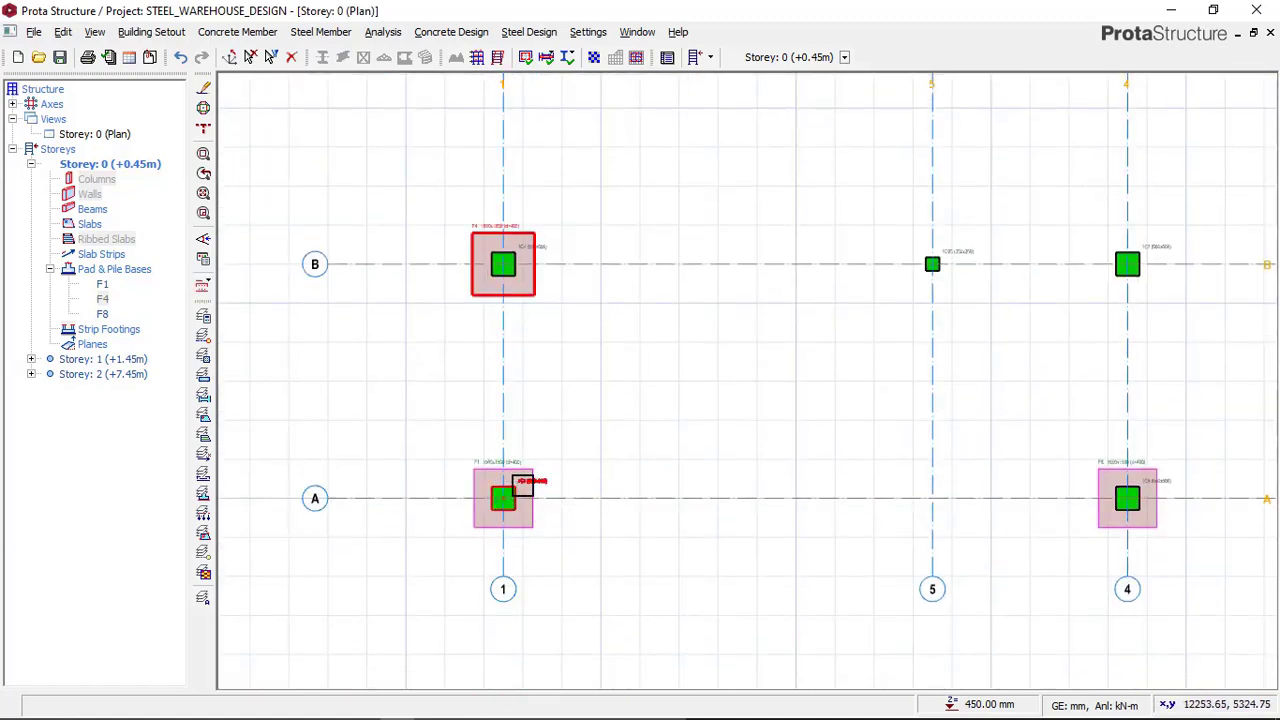
middle_drag(511, 301, 517, 406)
middle_drag(843, 422, 803, 431)
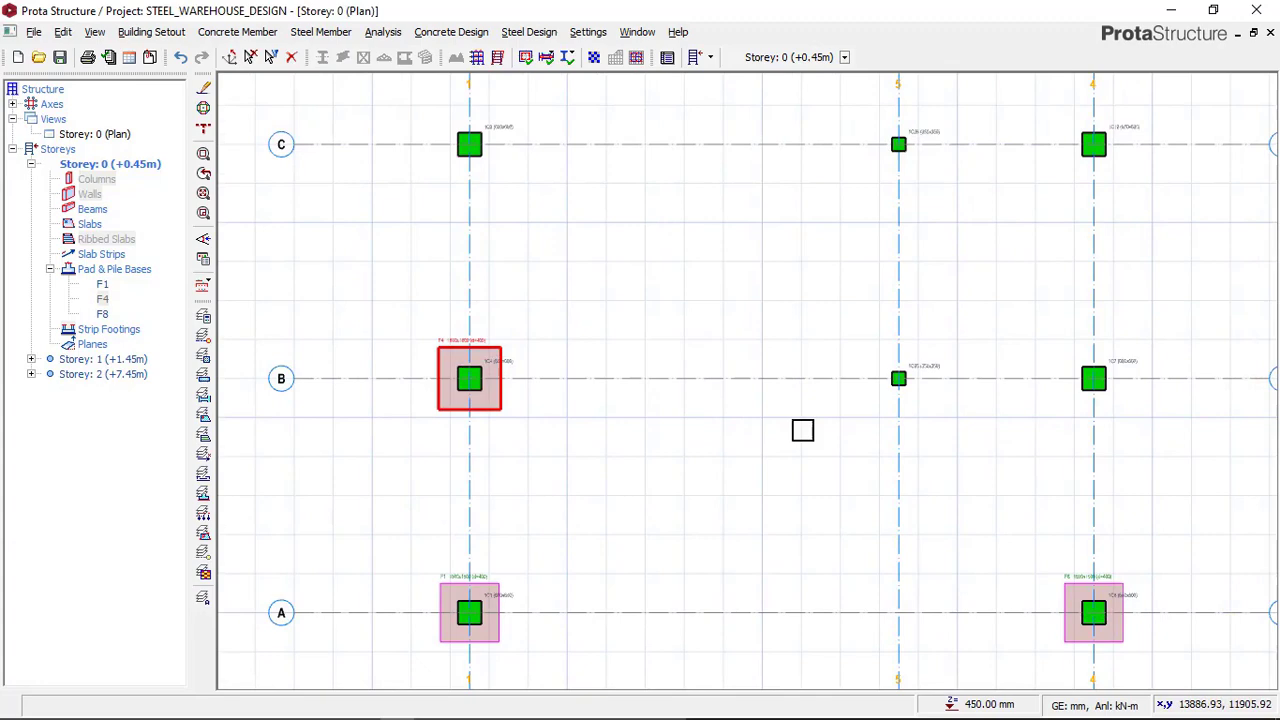
Step: Insert a pad base under the column at axes 4 and B, calculate it, and accept the 1600 x 1600 mm footing
middle_drag(1171, 402, 942, 363)
click(866, 336)
right_click(926, 287)
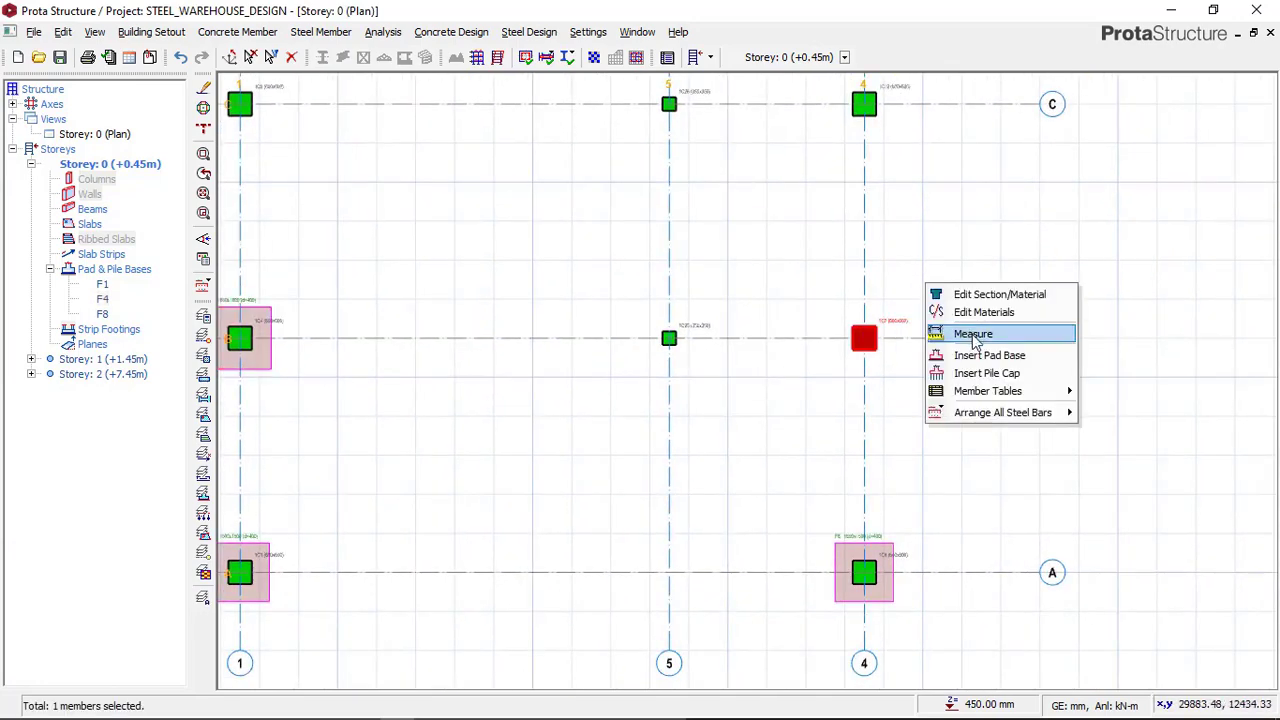
click(980, 356)
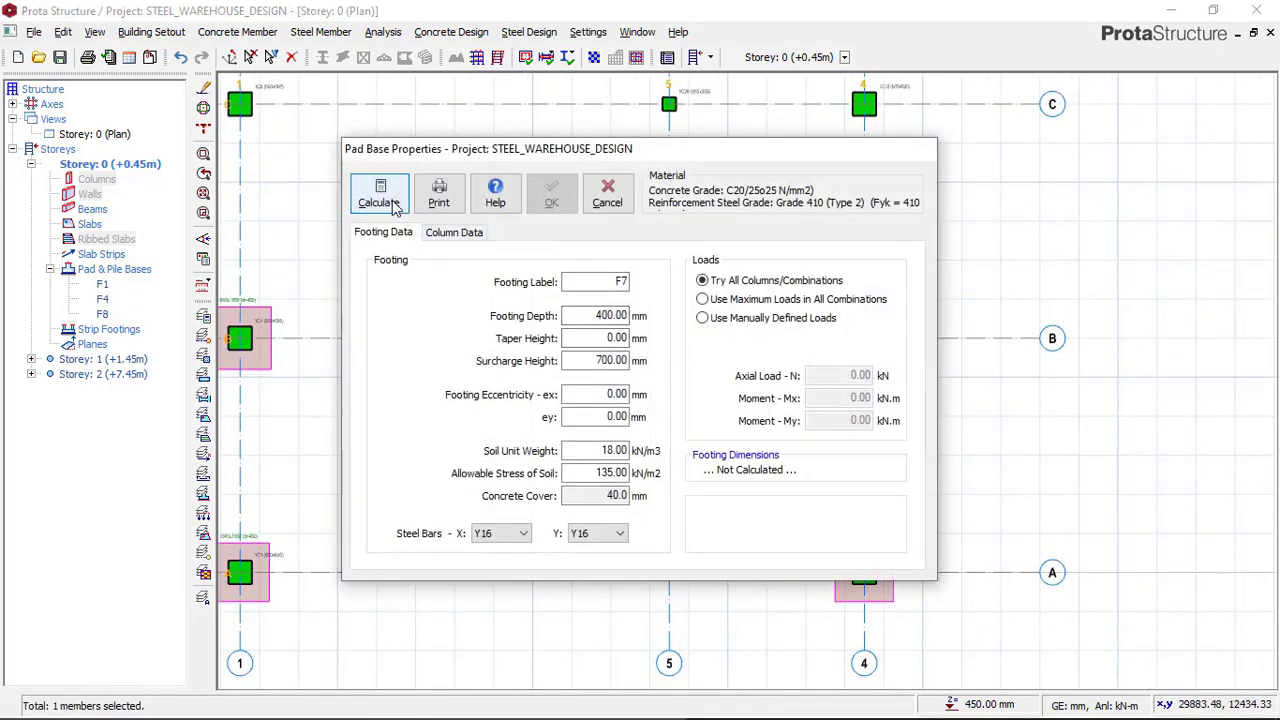
click(401, 202)
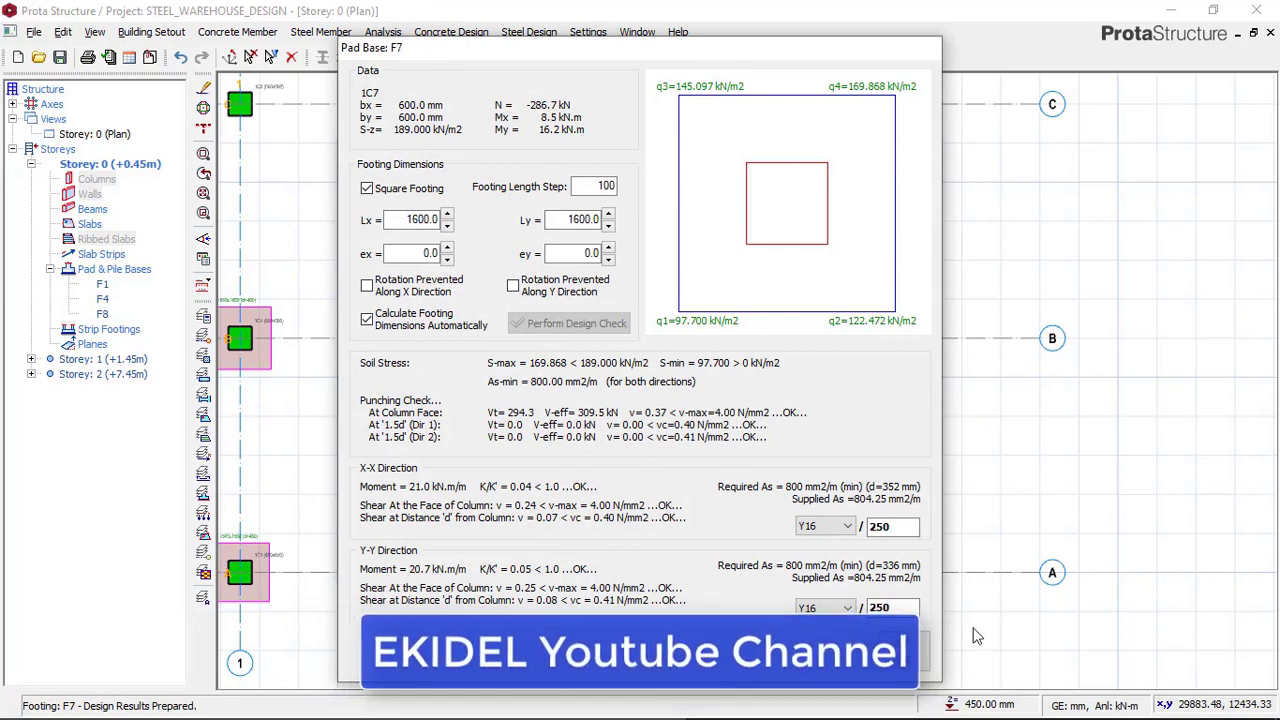
click(897, 642)
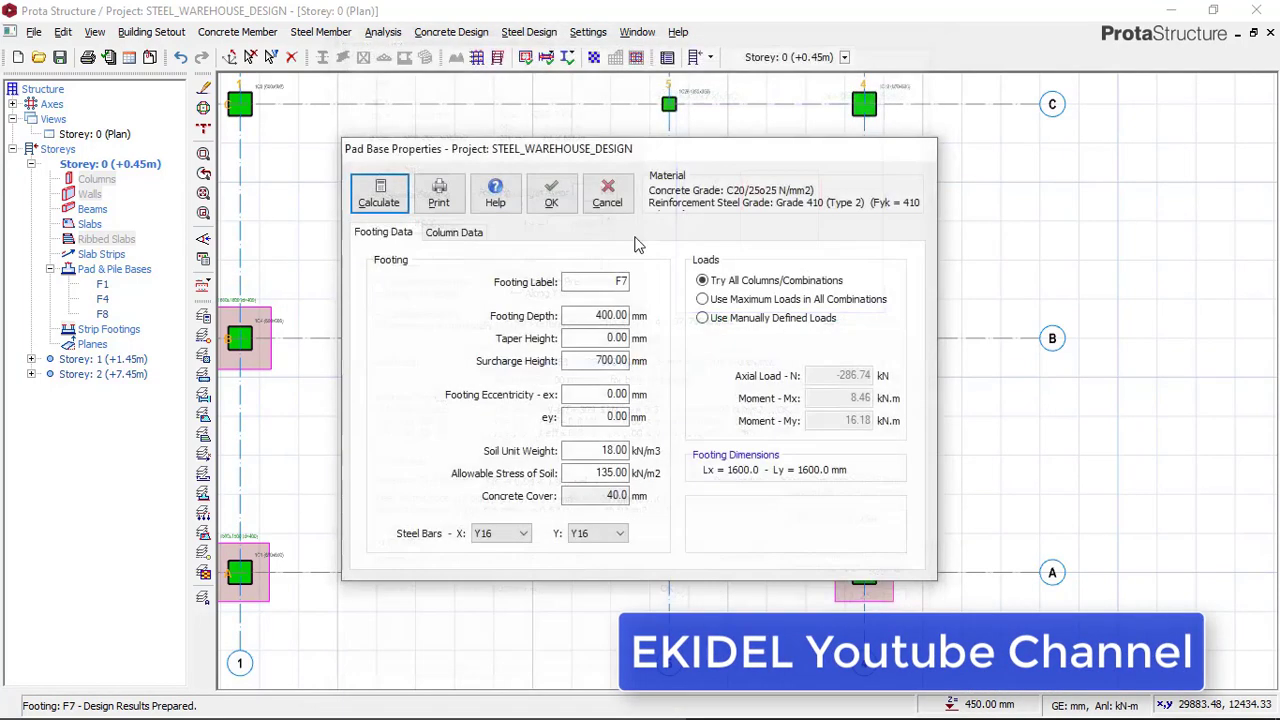
click(557, 200)
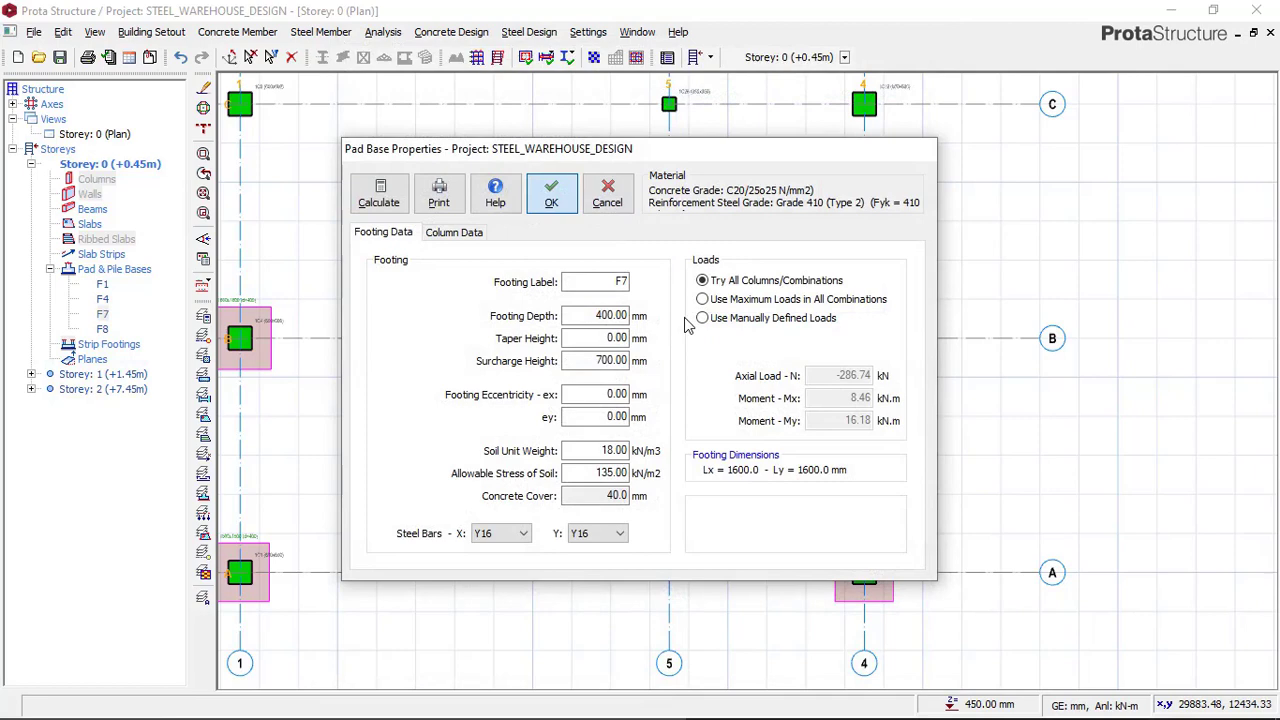
Step: Insert a pad base under the column at axes 1 and C, calculate it as a square footing, and accept the 1500 x 1500 mm size
scroll(681, 314, down, 2)
middle_drag(441, 157, 607, 339)
click(546, 331)
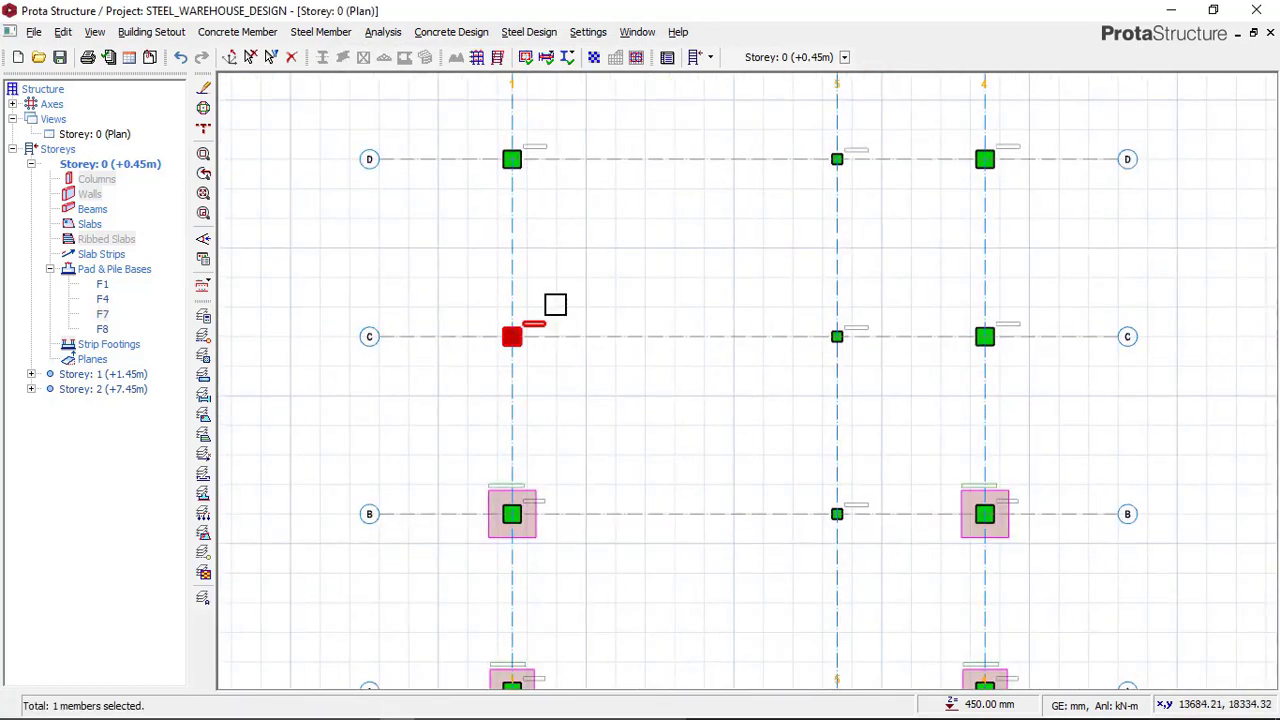
right_click(554, 300)
click(617, 369)
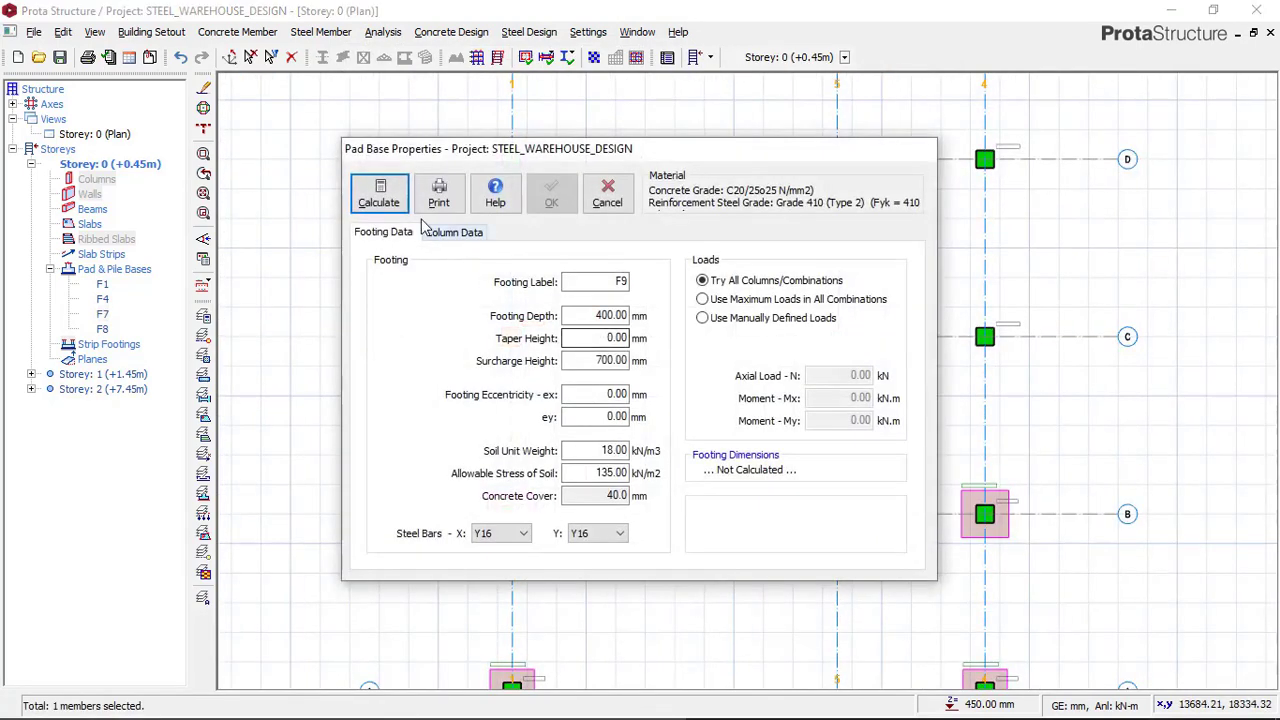
key(Return)
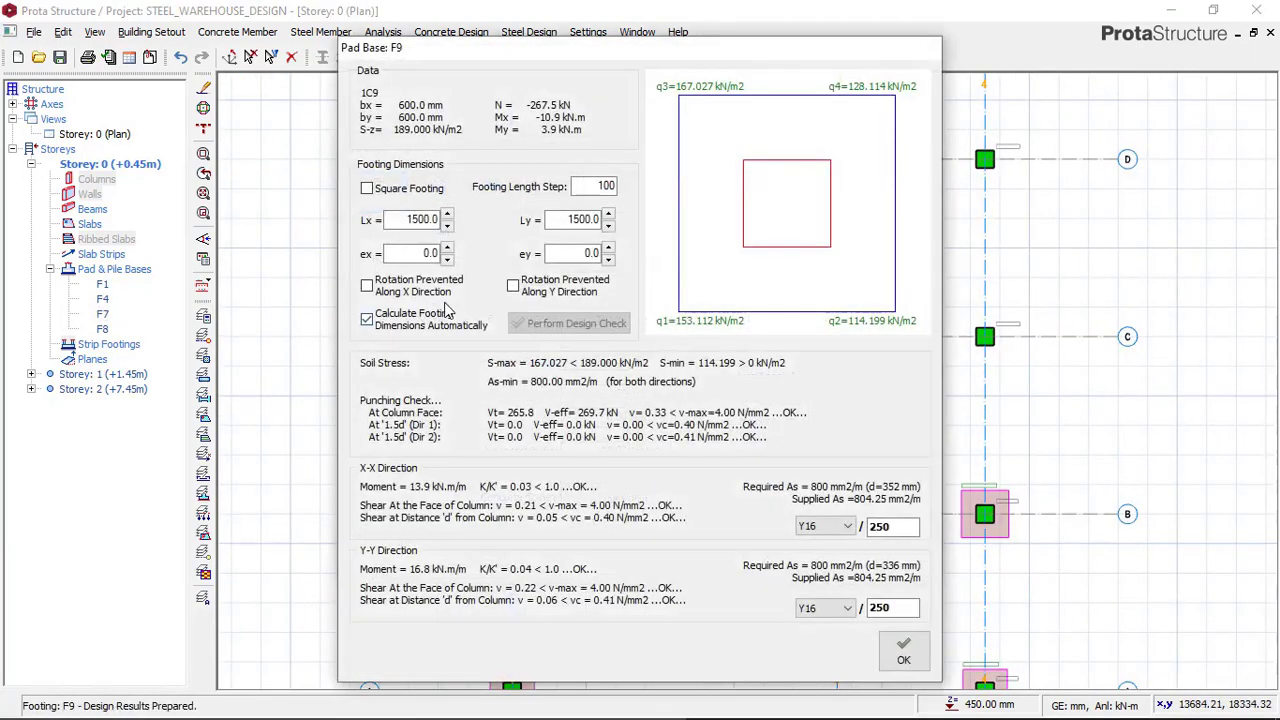
click(389, 195)
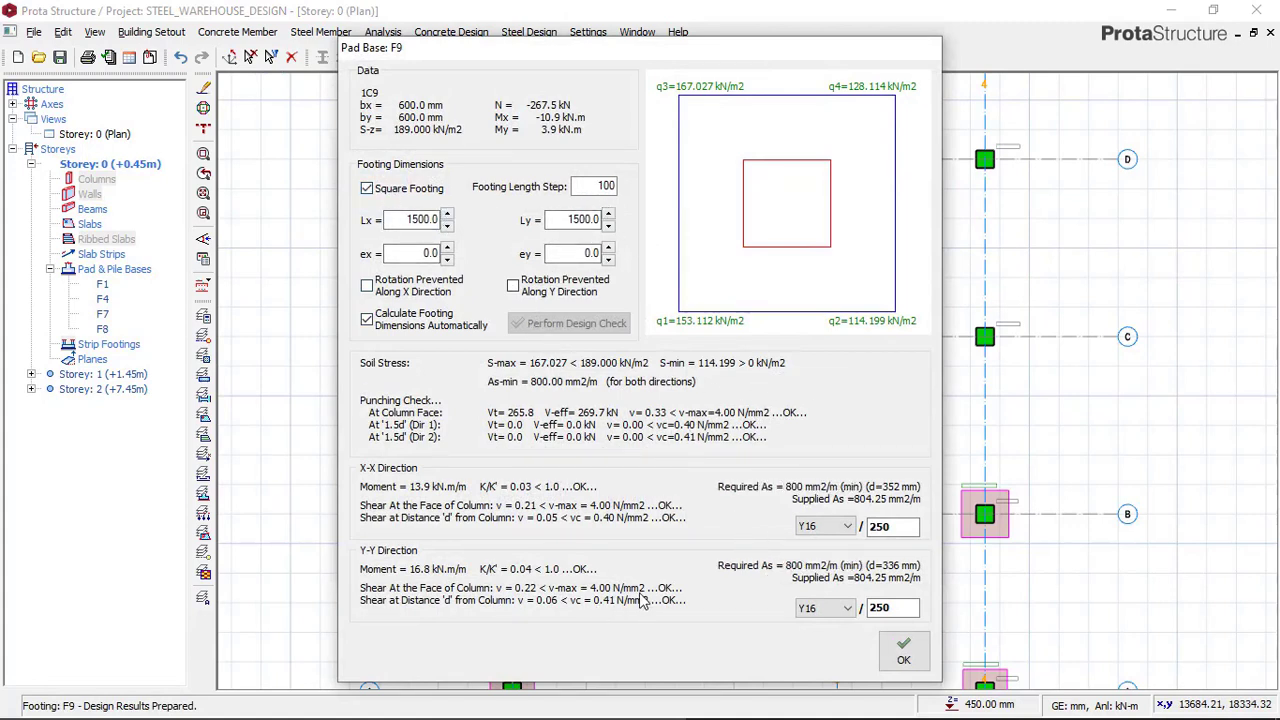
click(903, 651)
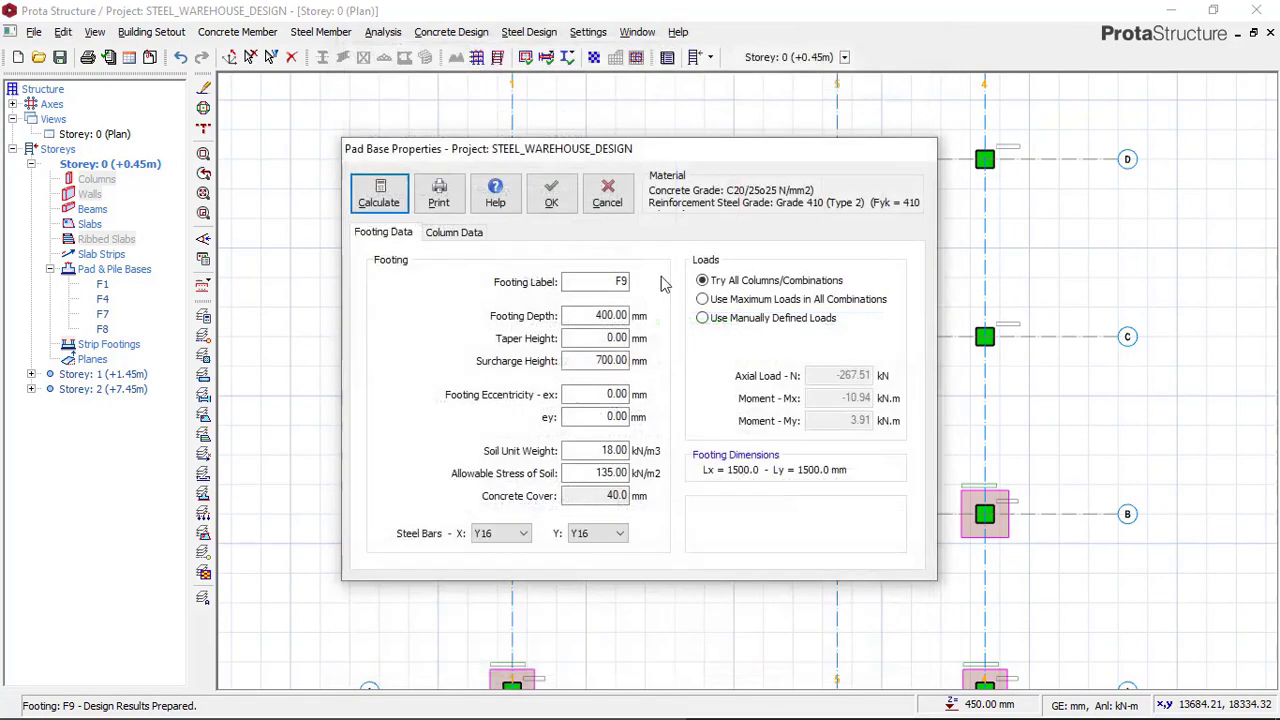
key(Return)
Step: Insert a pad base under the column at axes 4 and C, calculate it as a square footing, and accept the 1500 x 1500 mm size
click(1012, 330)
right_click(837, 234)
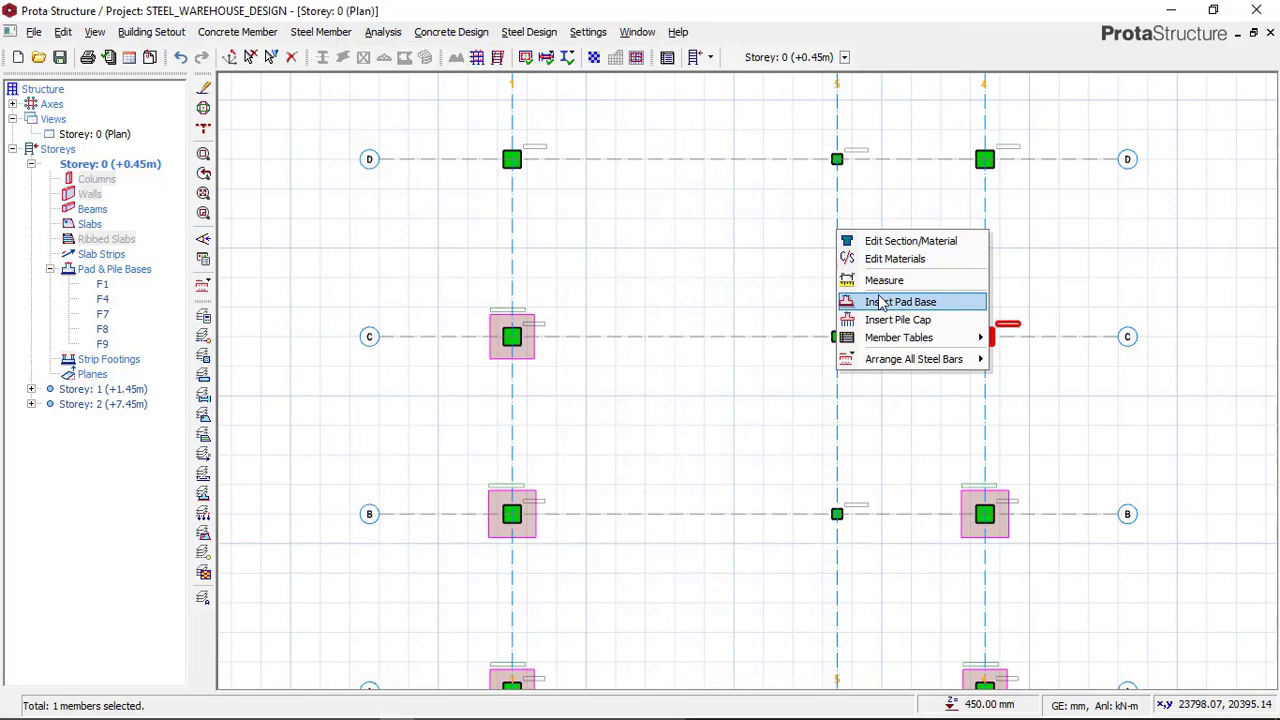
click(880, 302)
click(380, 200)
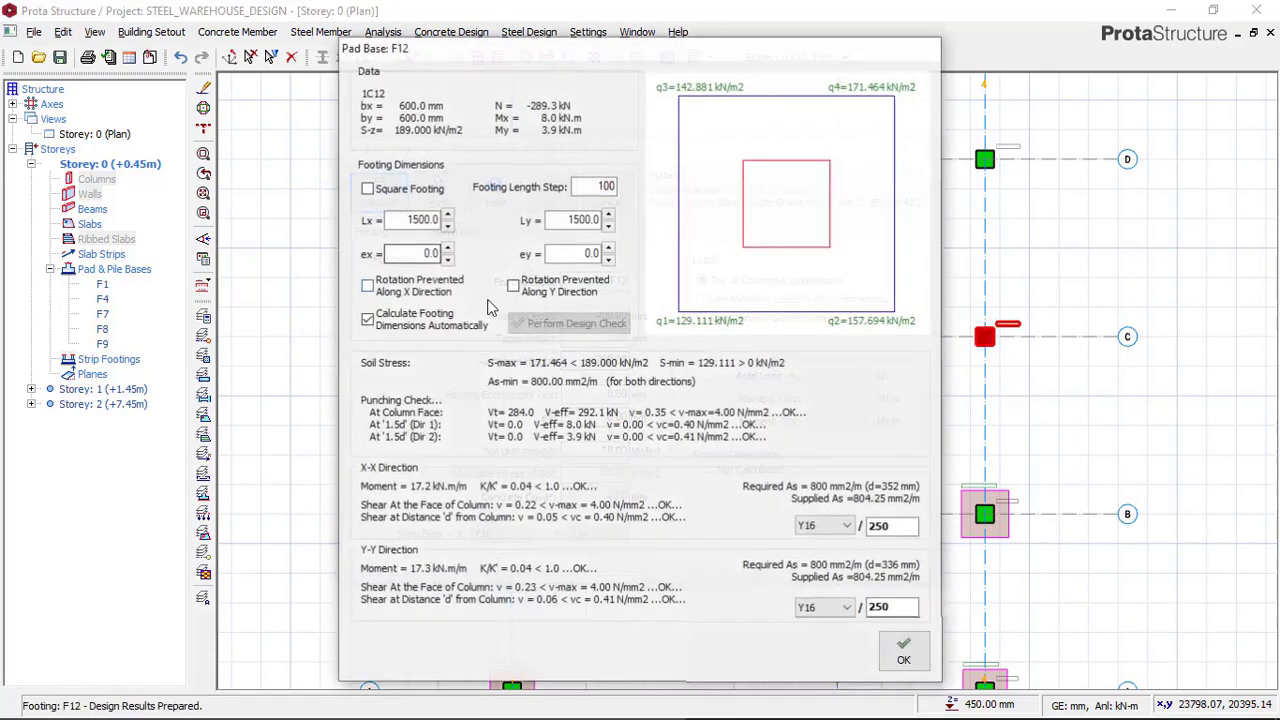
click(390, 193)
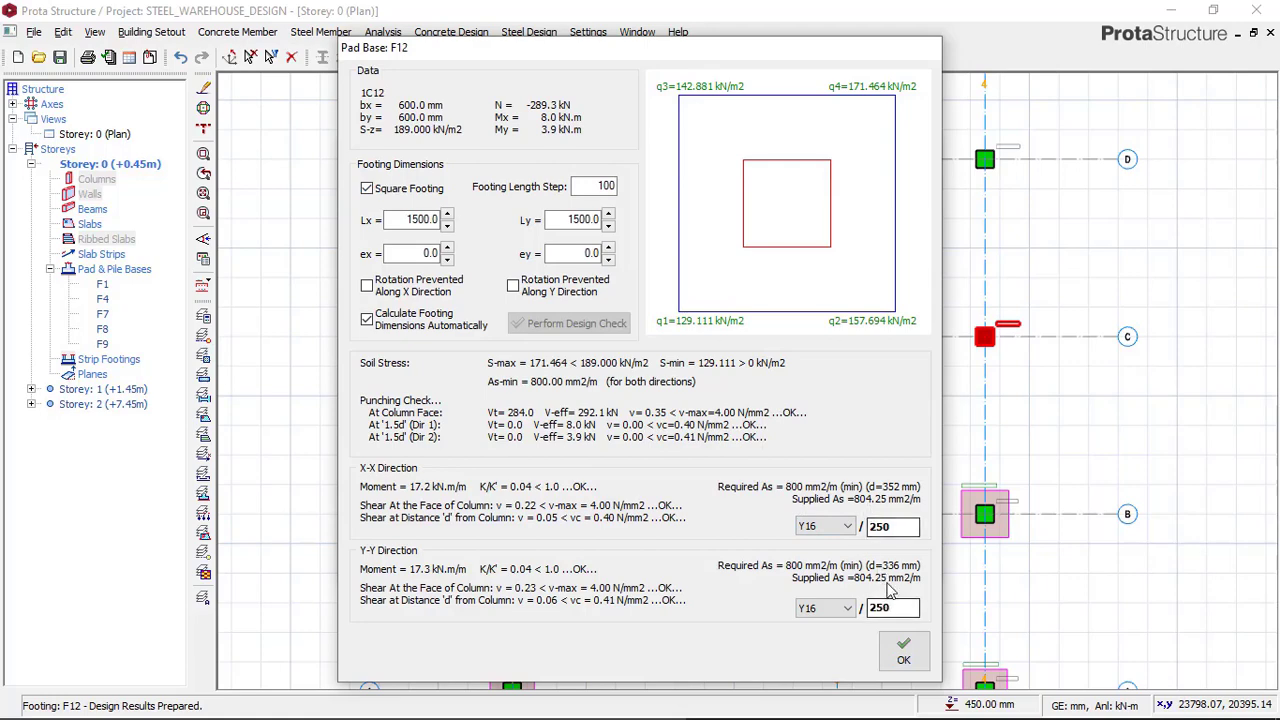
click(904, 652)
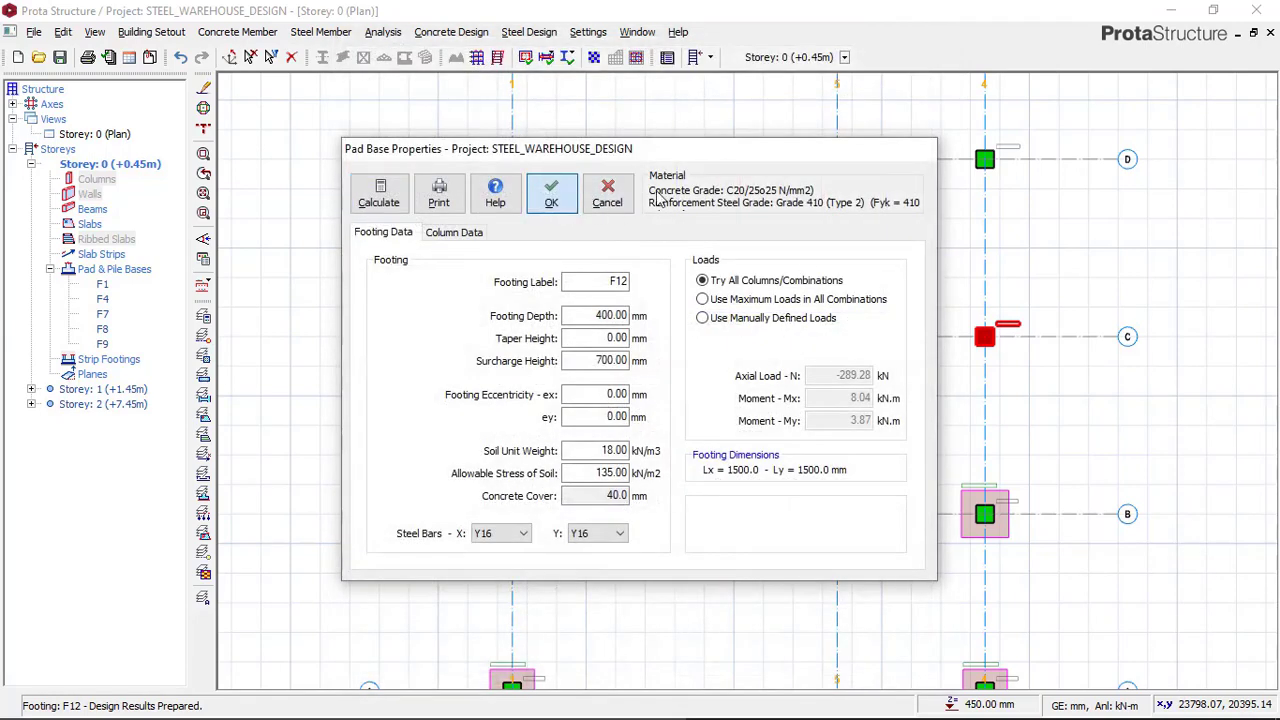
key(Return)
right_click(743, 139)
click(829, 208)
click(378, 193)
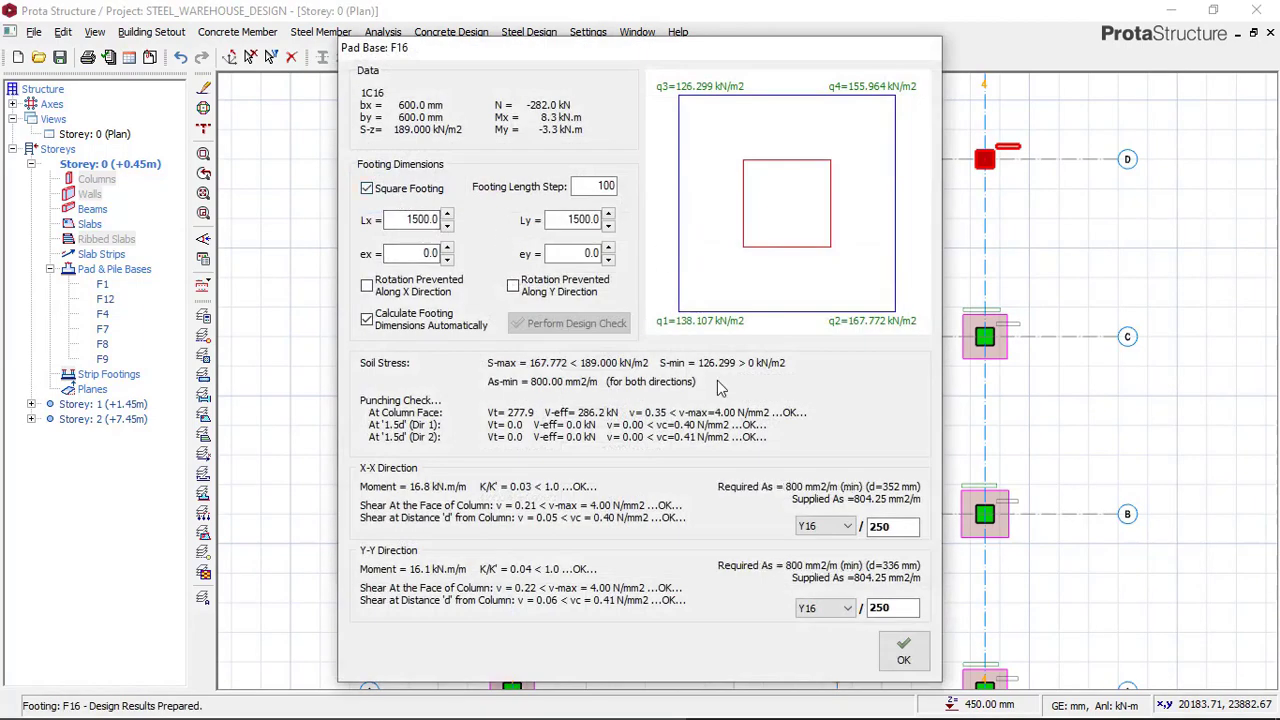
click(903, 652)
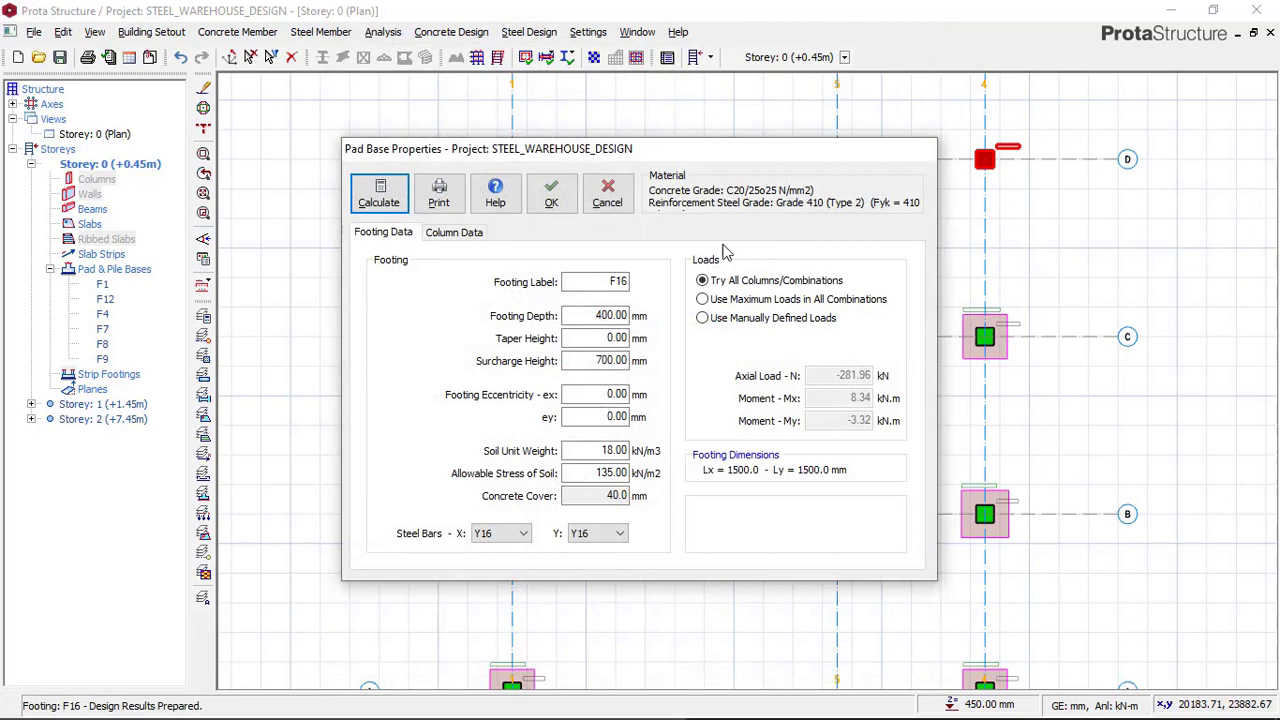
click(606, 190)
Step: Insert a pad base under the column at axes 4 and D, calculate it, and accept the 1500 x 1500 mm footing
right_click(935, 158)
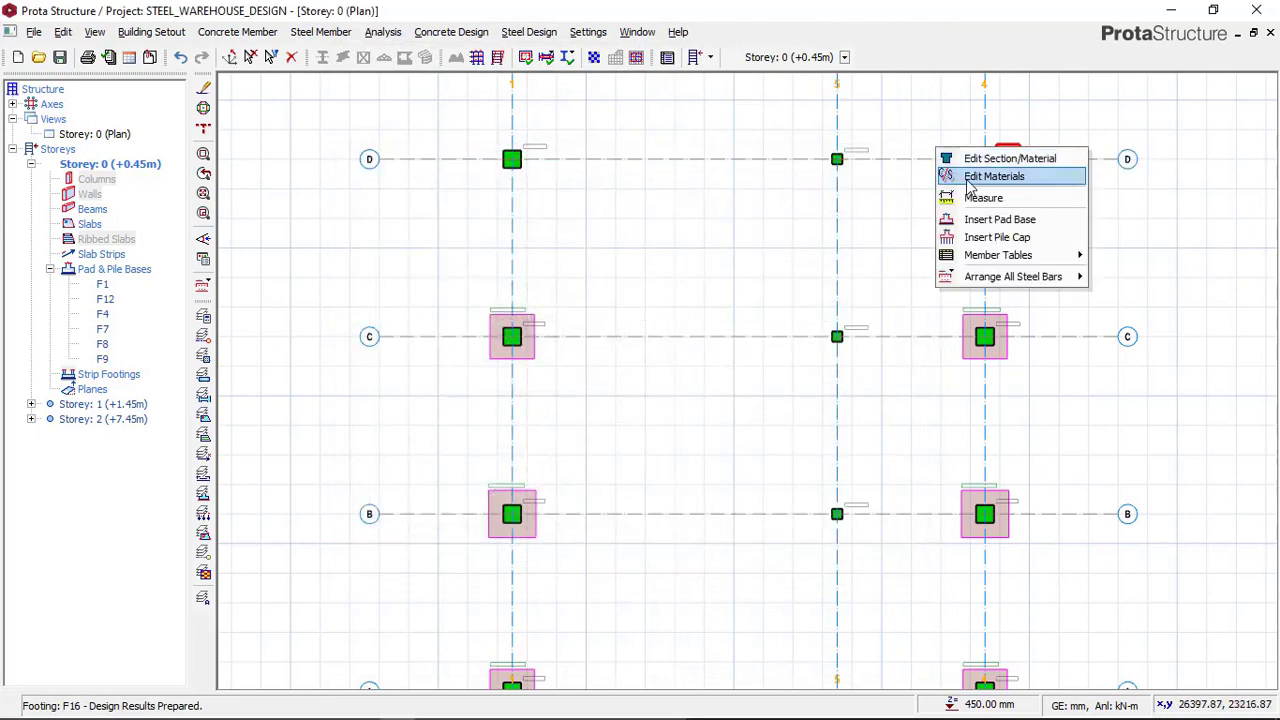
click(995, 217)
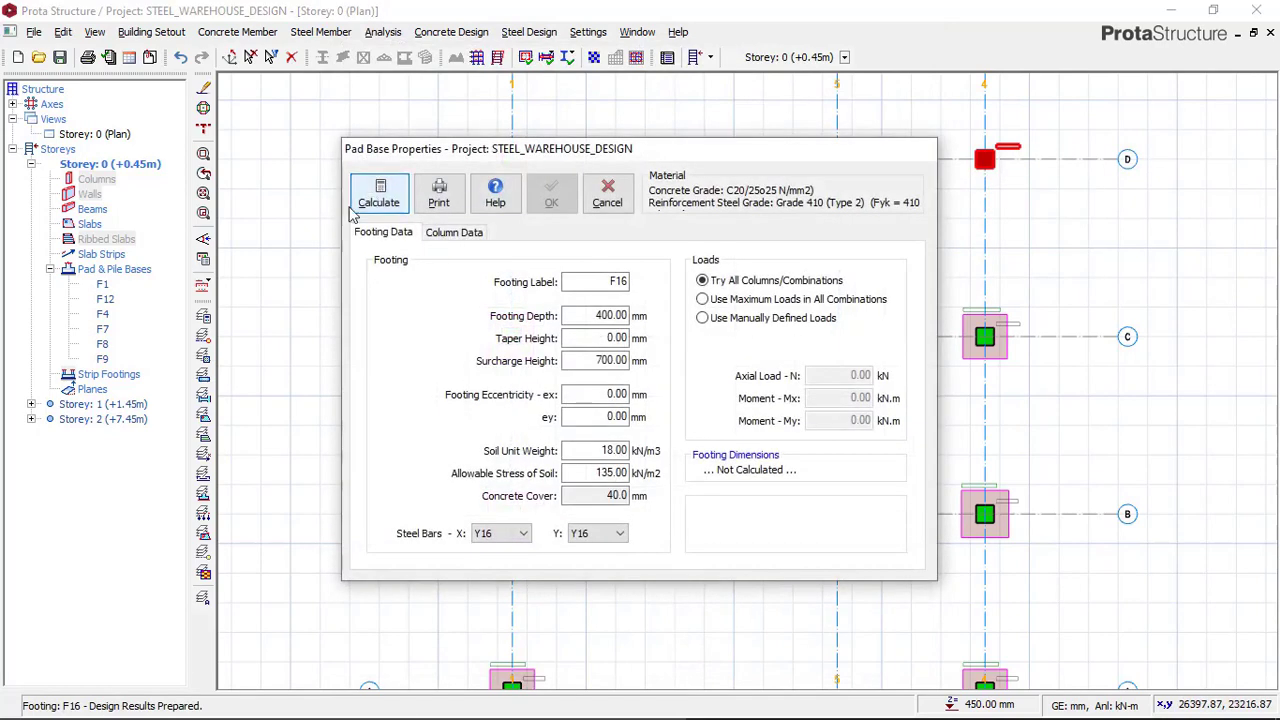
click(378, 193)
click(903, 652)
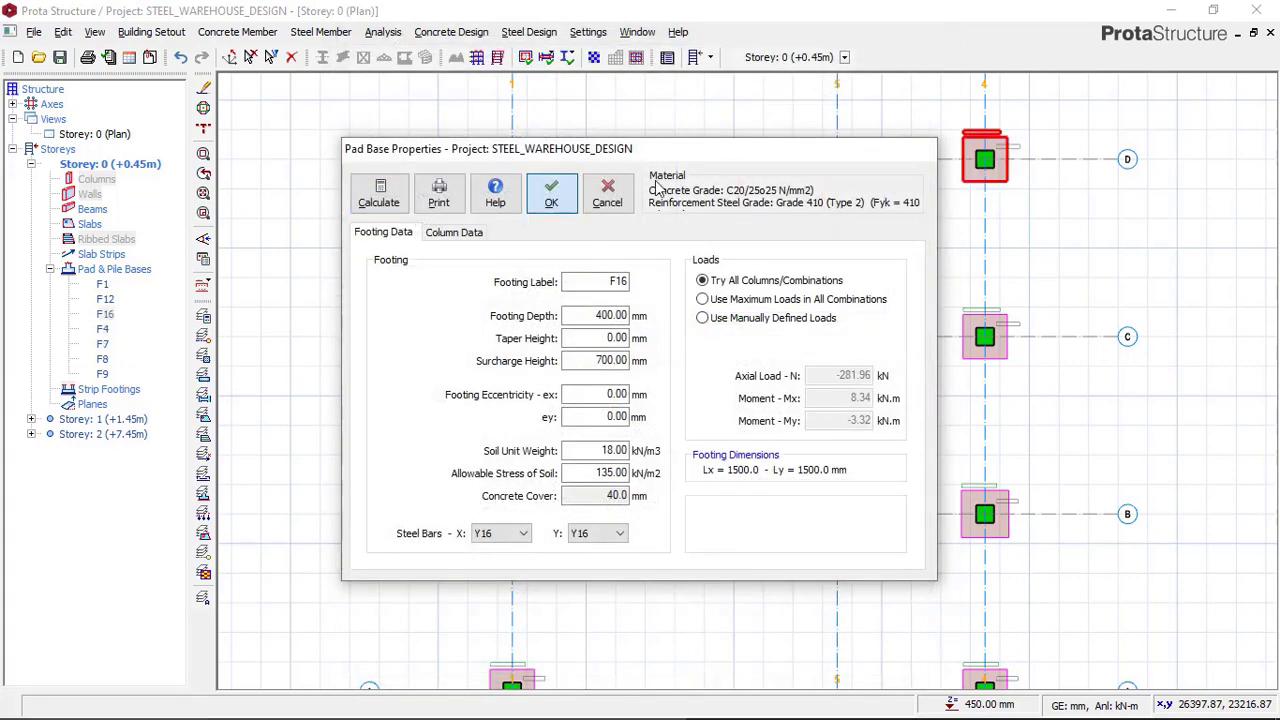
Step: Insert a pad base under the column at axes 1 and D, calculate it, and accept the 1500 x 1500 mm square footing
click(548, 152)
right_click(569, 149)
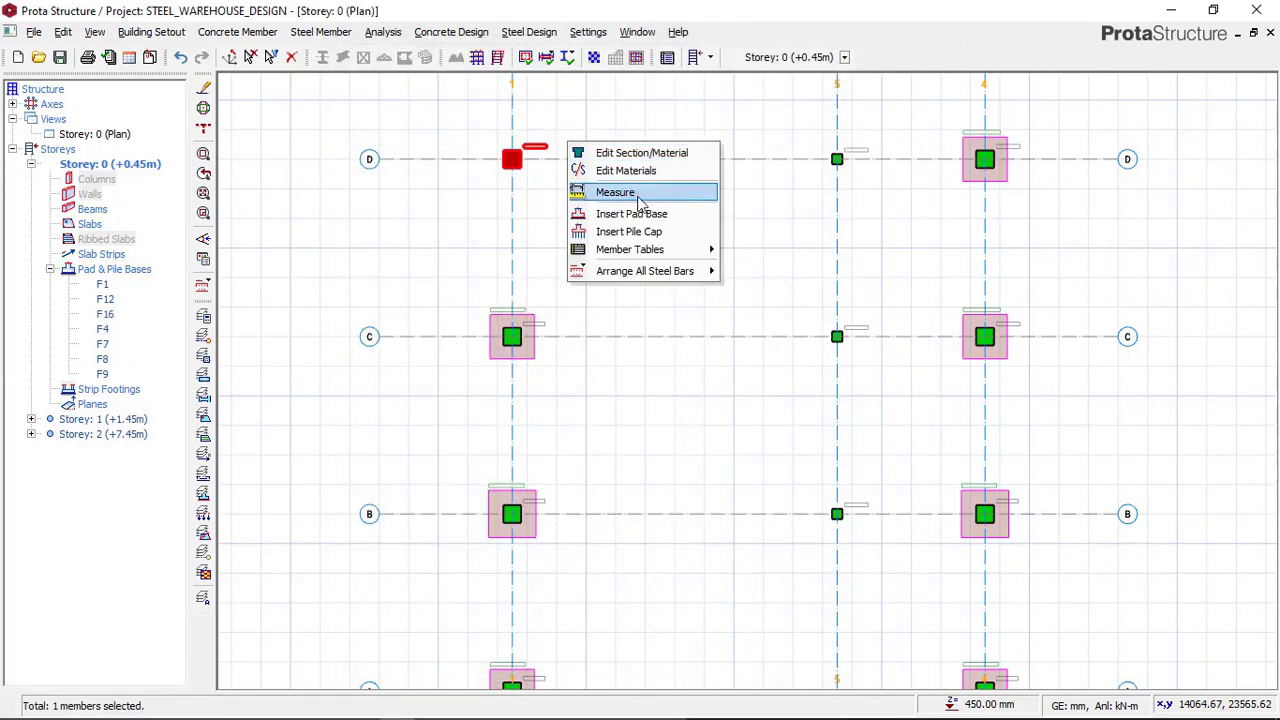
click(640, 212)
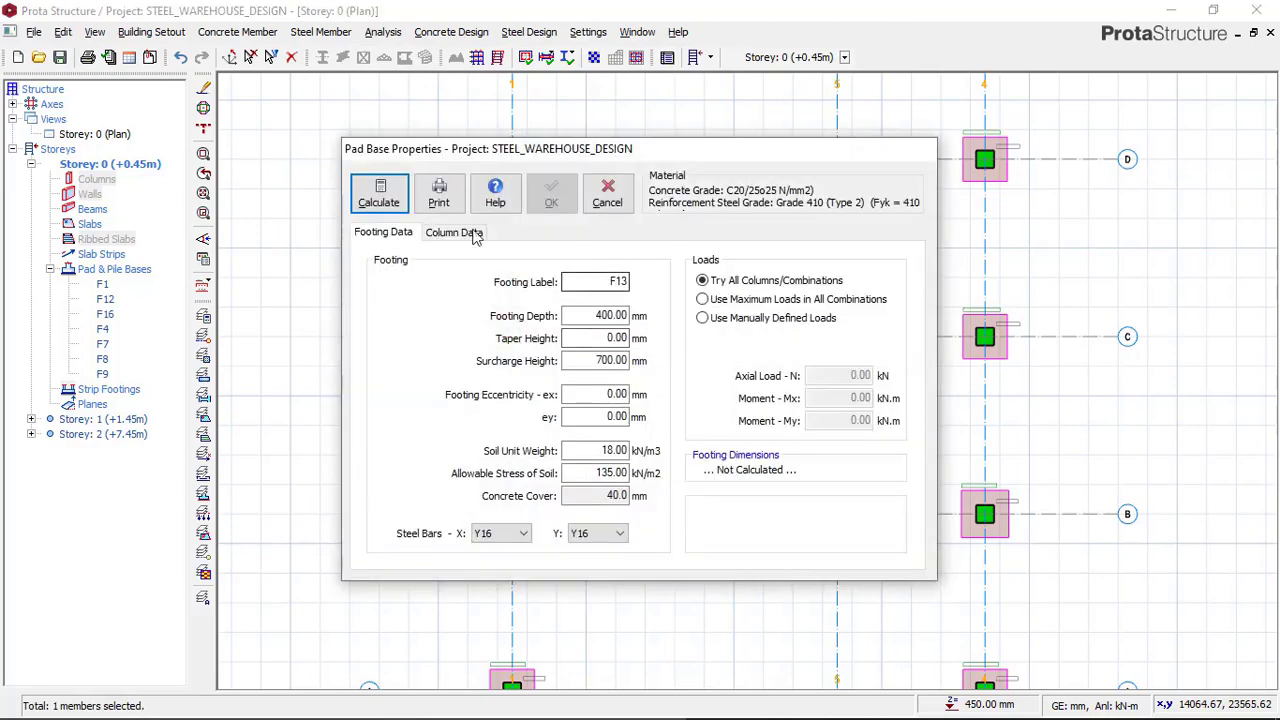
click(377, 194)
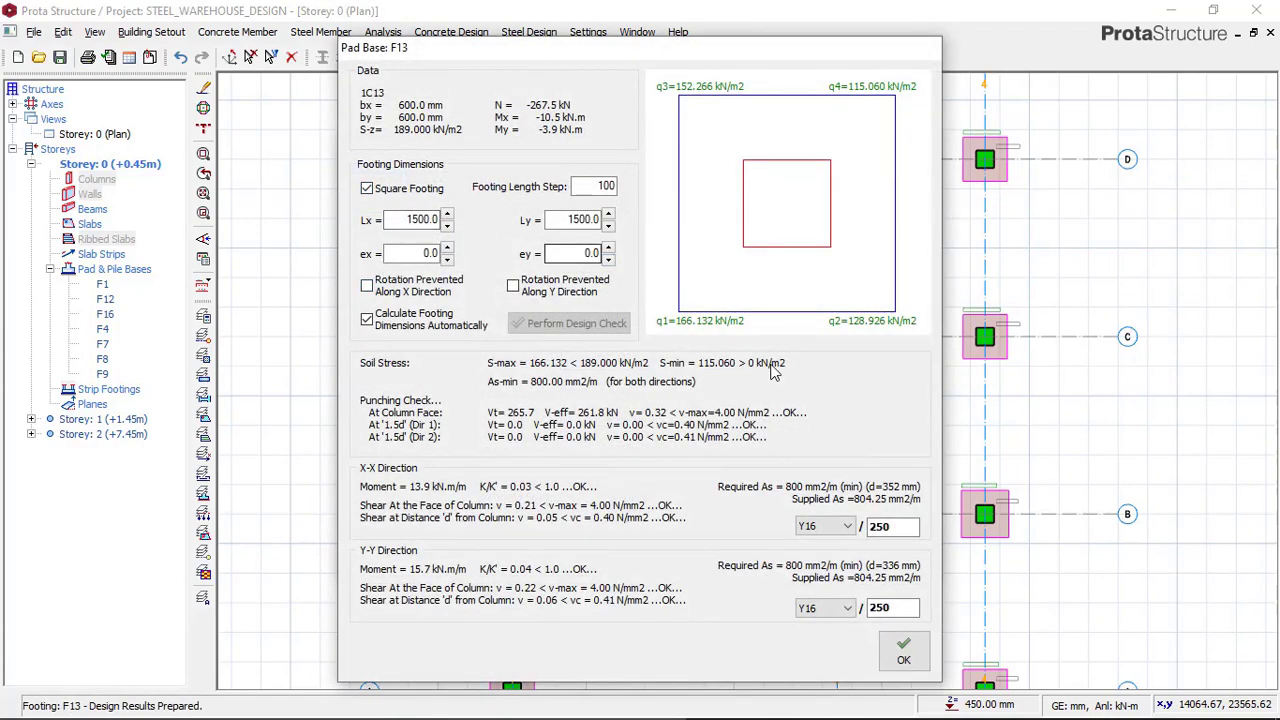
click(904, 652)
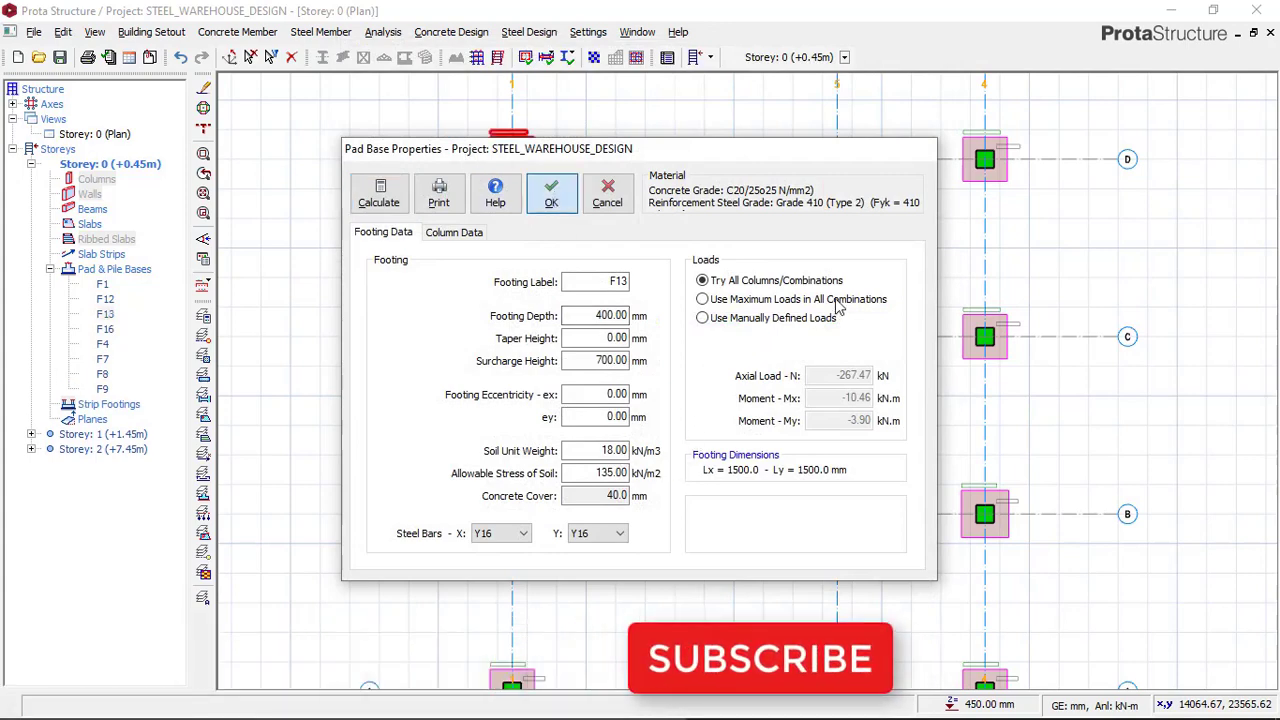
key(Return)
Step: Insert a pad base under the column at axes 1 and E, calculate it, and accept the 1600 x 1600 mm square footing
middle_drag(808, 82, 737, 290)
middle_drag(498, 193, 483, 304)
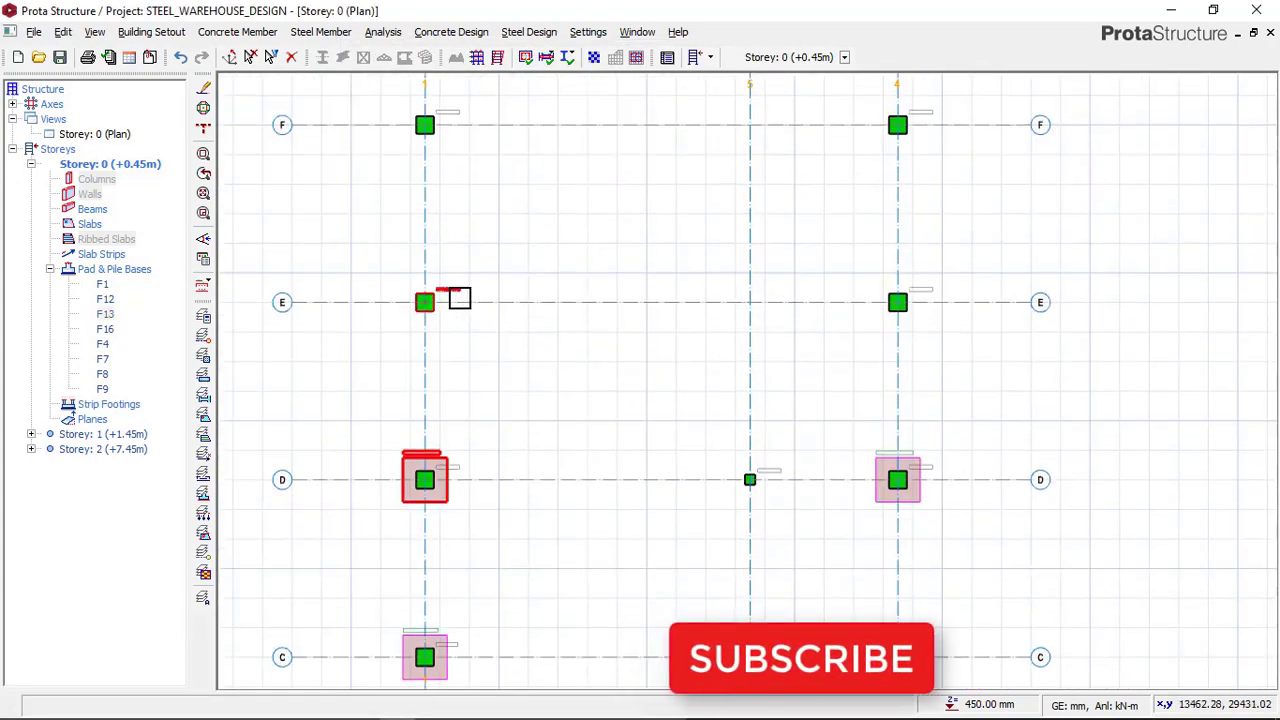
click(428, 301)
right_click(471, 270)
click(545, 340)
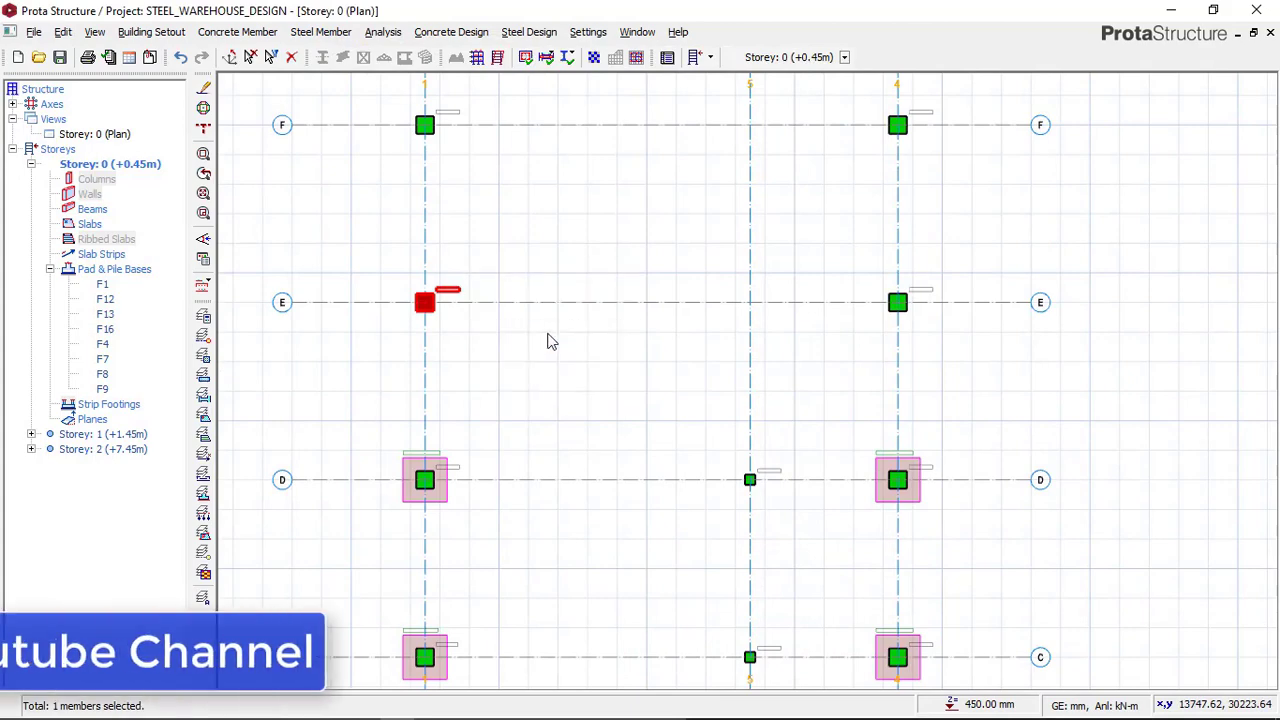
click(379, 195)
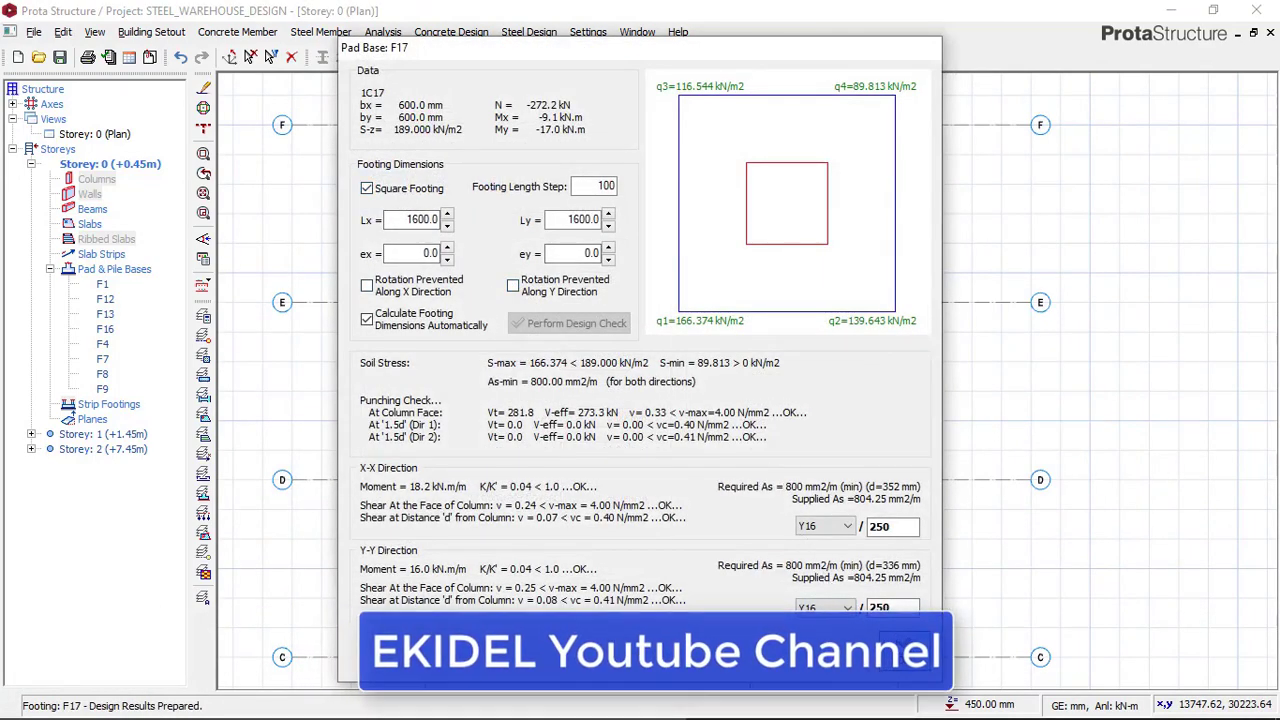
click(895, 648)
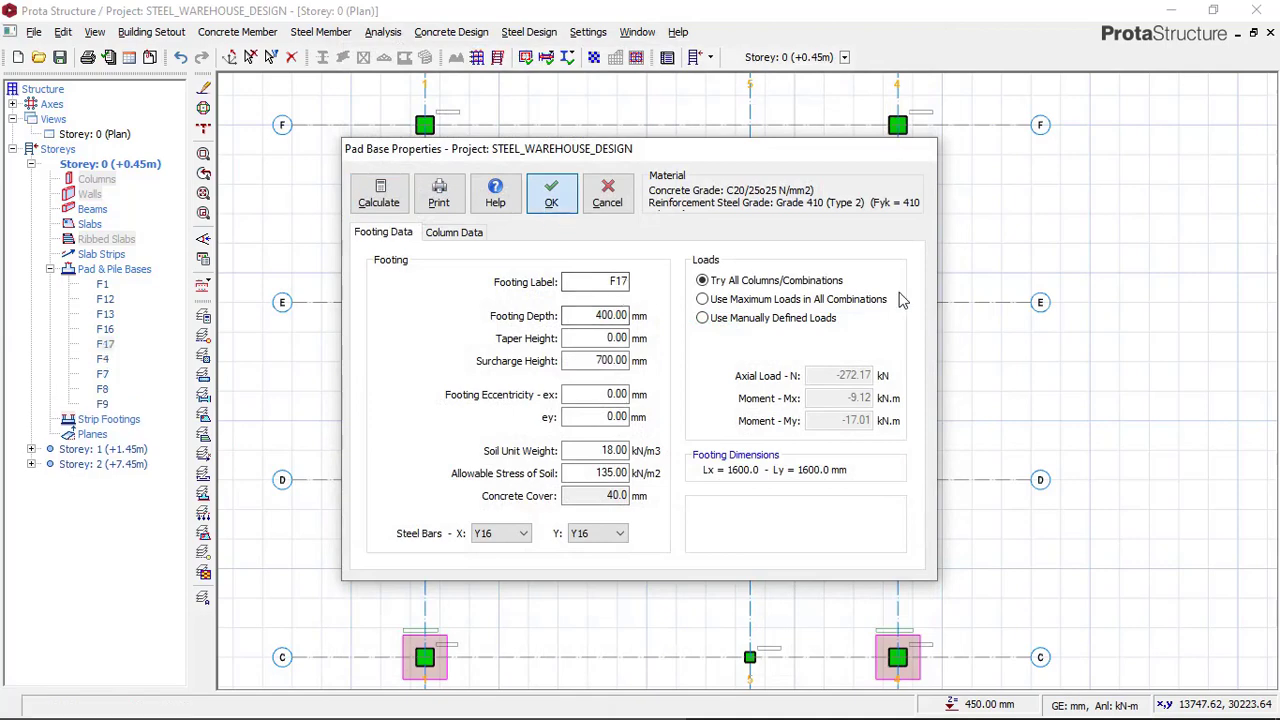
Step: Insert a pad base under the column at axes 4 and E, calculate it, and accept the 1500 x 1500 mm square footing
middle_drag(938, 244, 770, 262)
scroll(790, 325, up, 1)
click(712, 320)
right_click(764, 290)
click(848, 360)
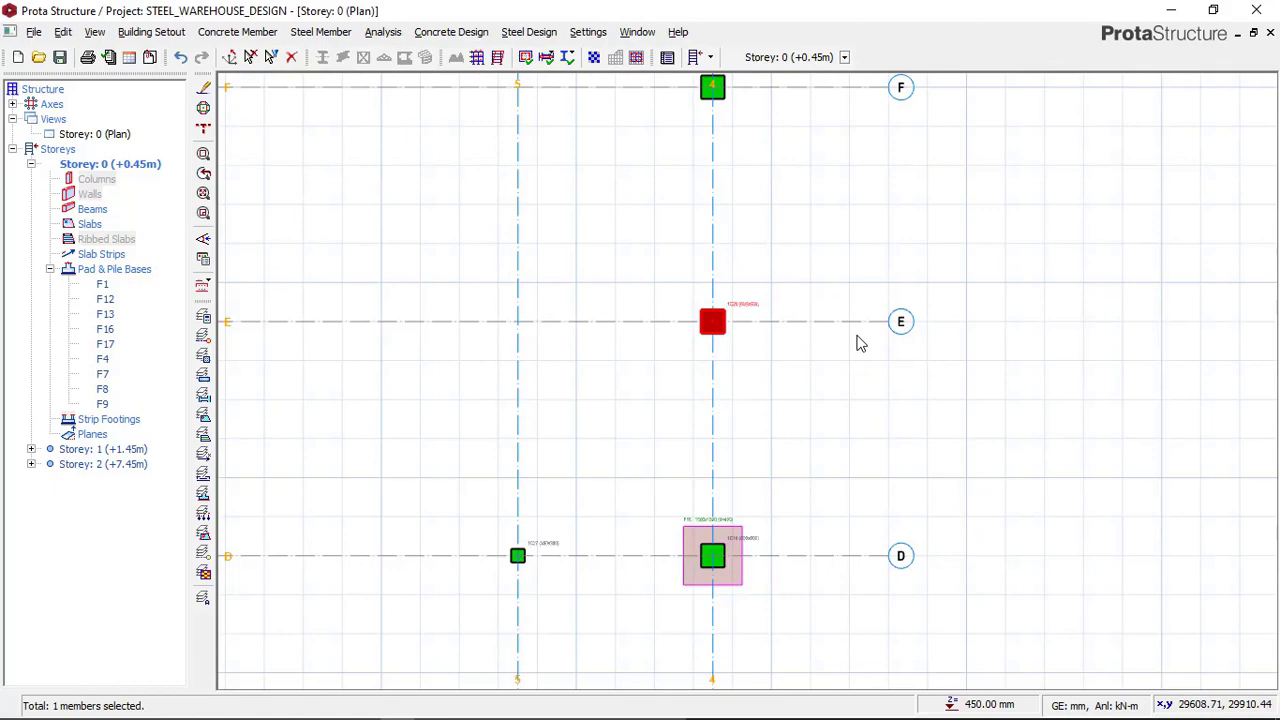
click(378, 196)
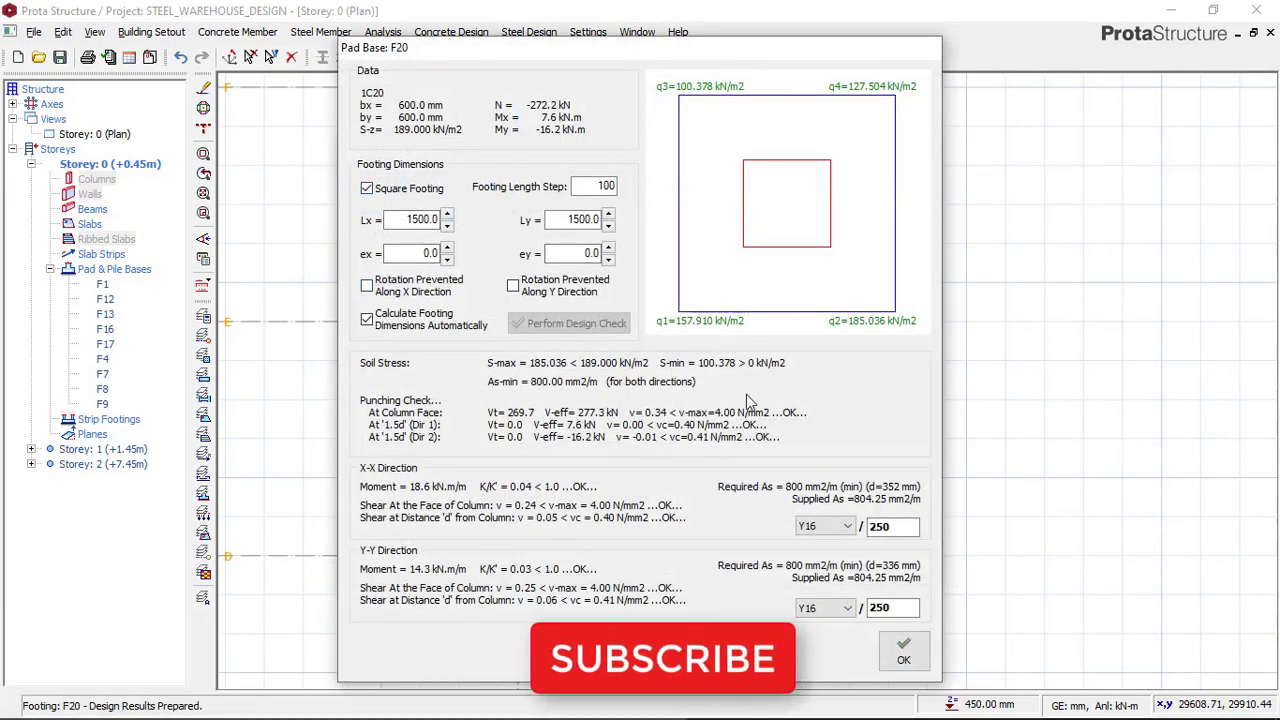
click(905, 648)
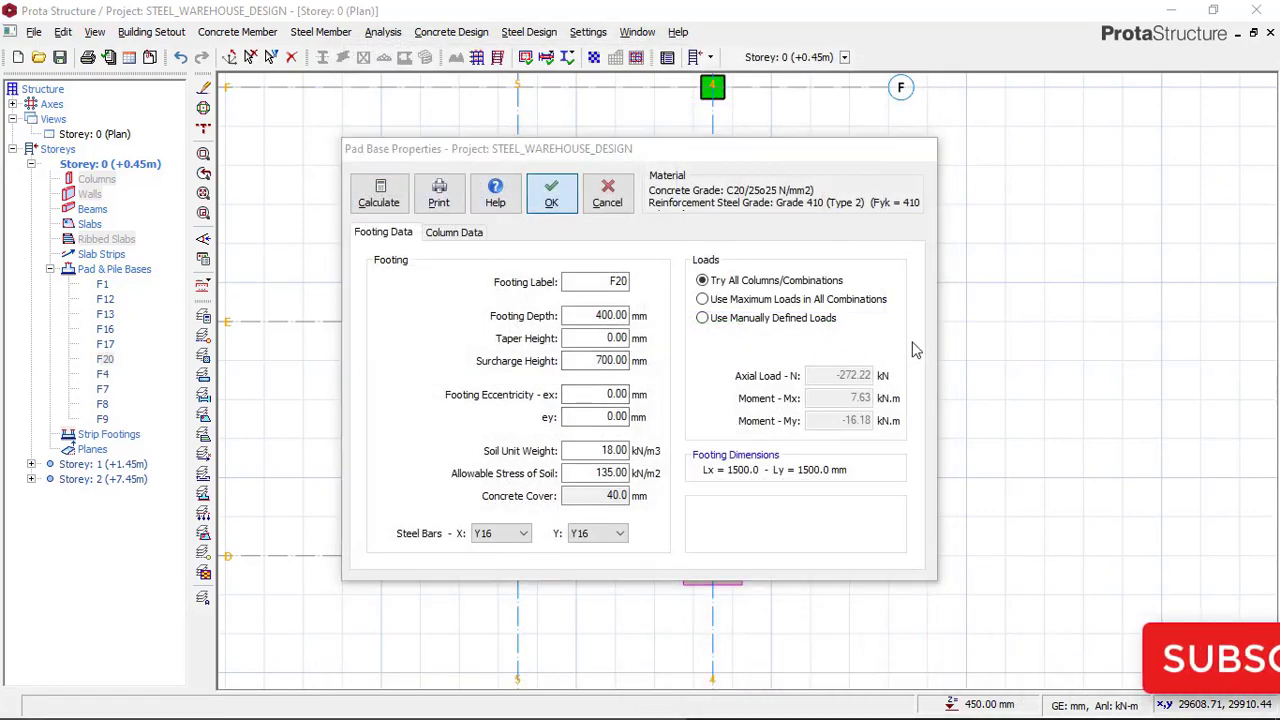
Step: Insert a pad base under the column at axes 1 and F and calculate it as a square footing
scroll(911, 343, down, 2)
middle_drag(351, 95, 474, 257)
click(411, 306)
right_click(478, 255)
click(531, 330)
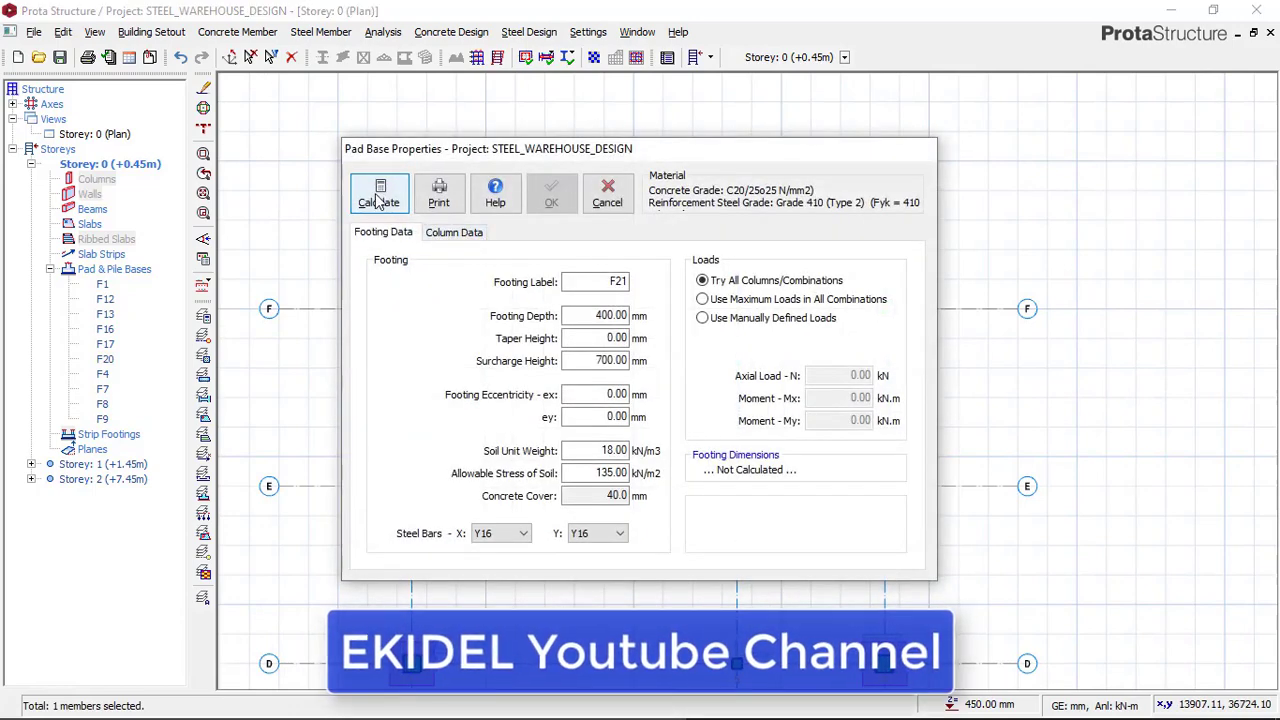
click(384, 197)
click(398, 190)
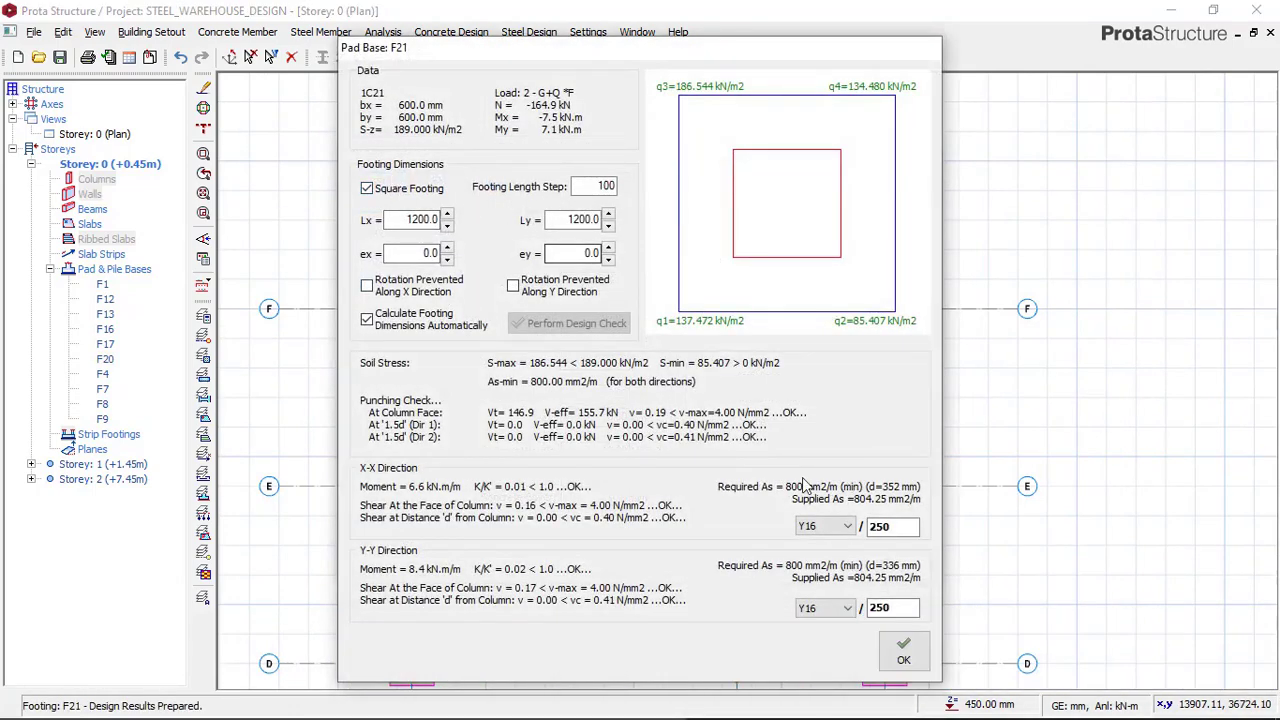
Step: Enlarge the square footing at axes 1 and F to 1500 x 1500 mm and accept the pad base
click(447, 215)
click(448, 215)
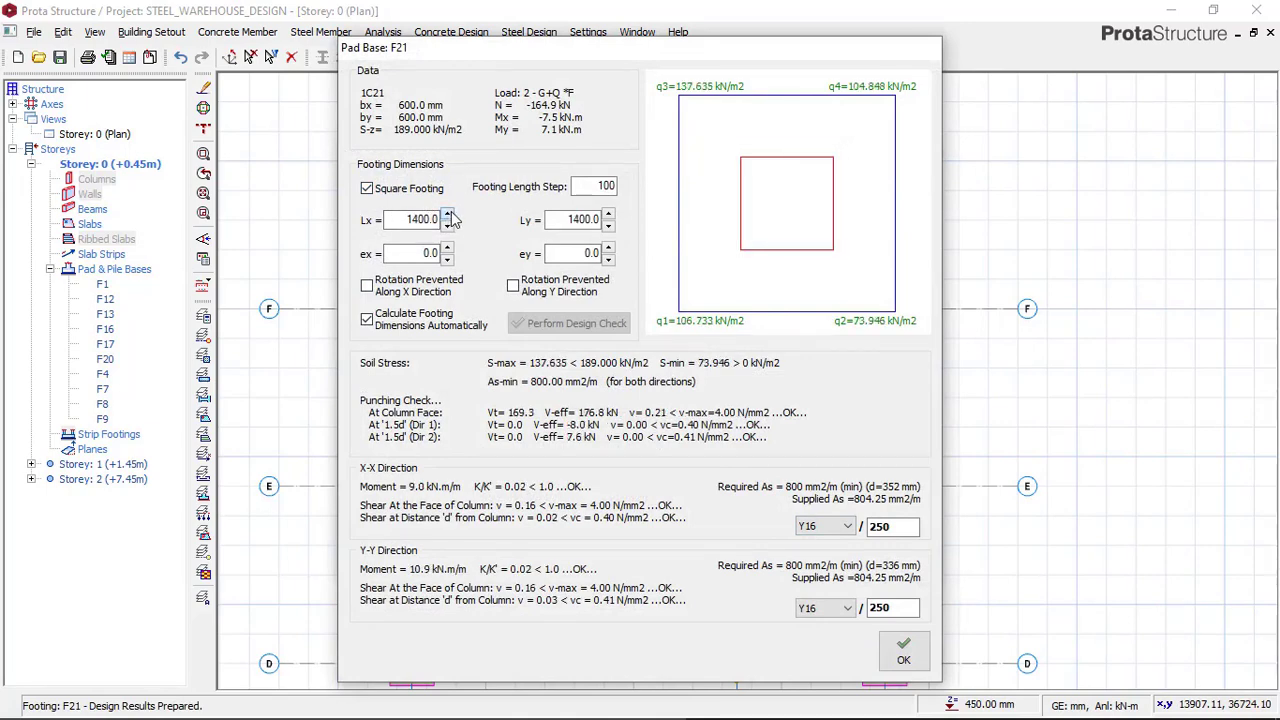
click(448, 215)
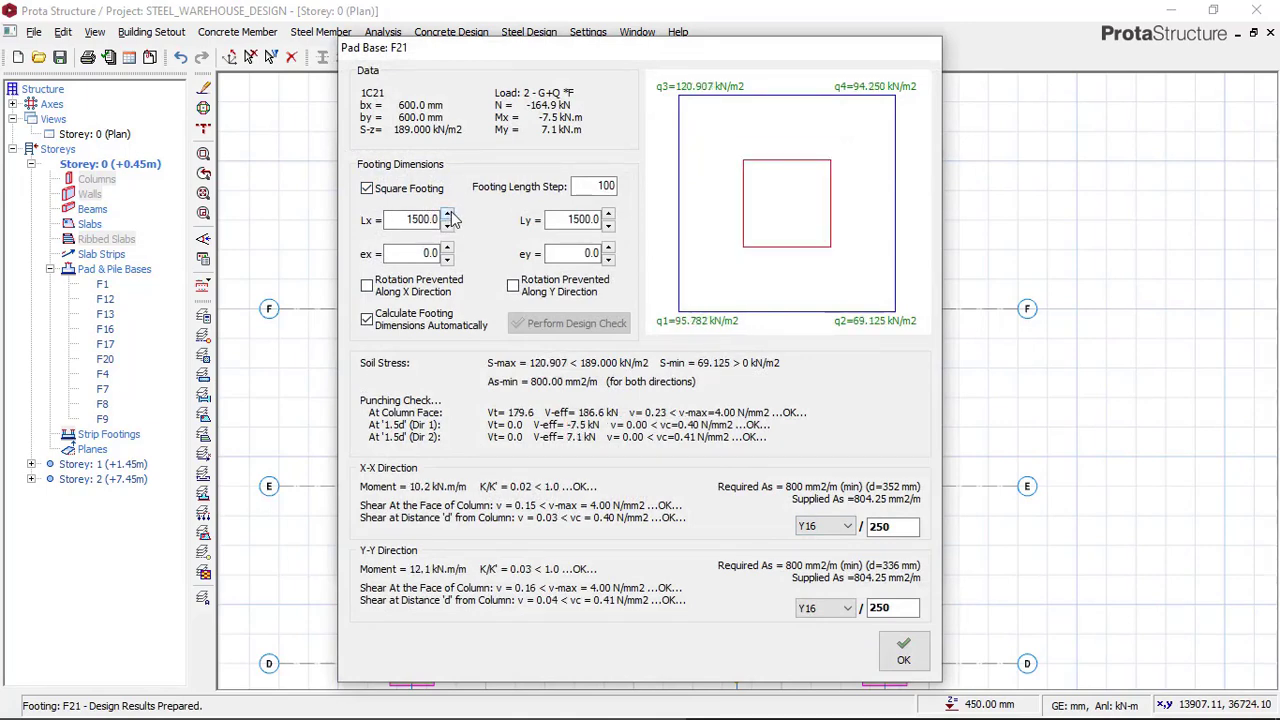
click(903, 648)
click(555, 197)
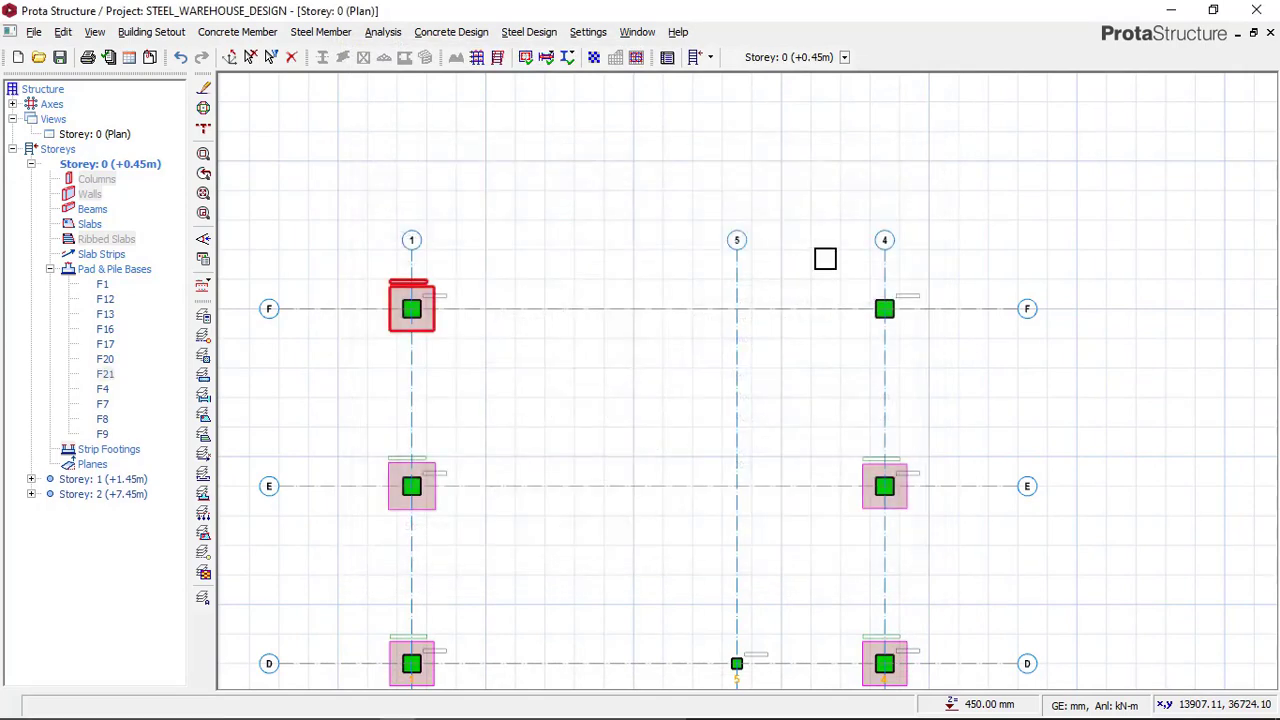
Step: Insert a pad base under the column at axes 4 and F and calculate it as a square footing
click(895, 302)
right_click(801, 251)
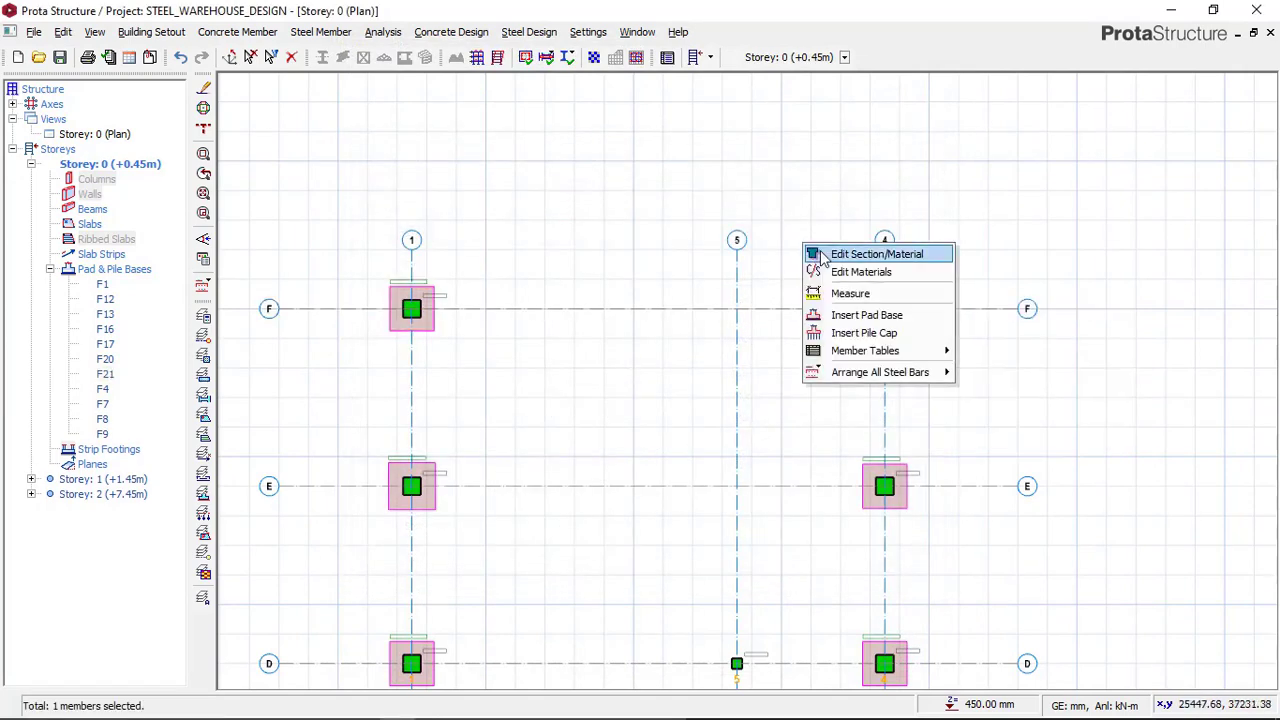
click(874, 311)
click(380, 198)
click(407, 190)
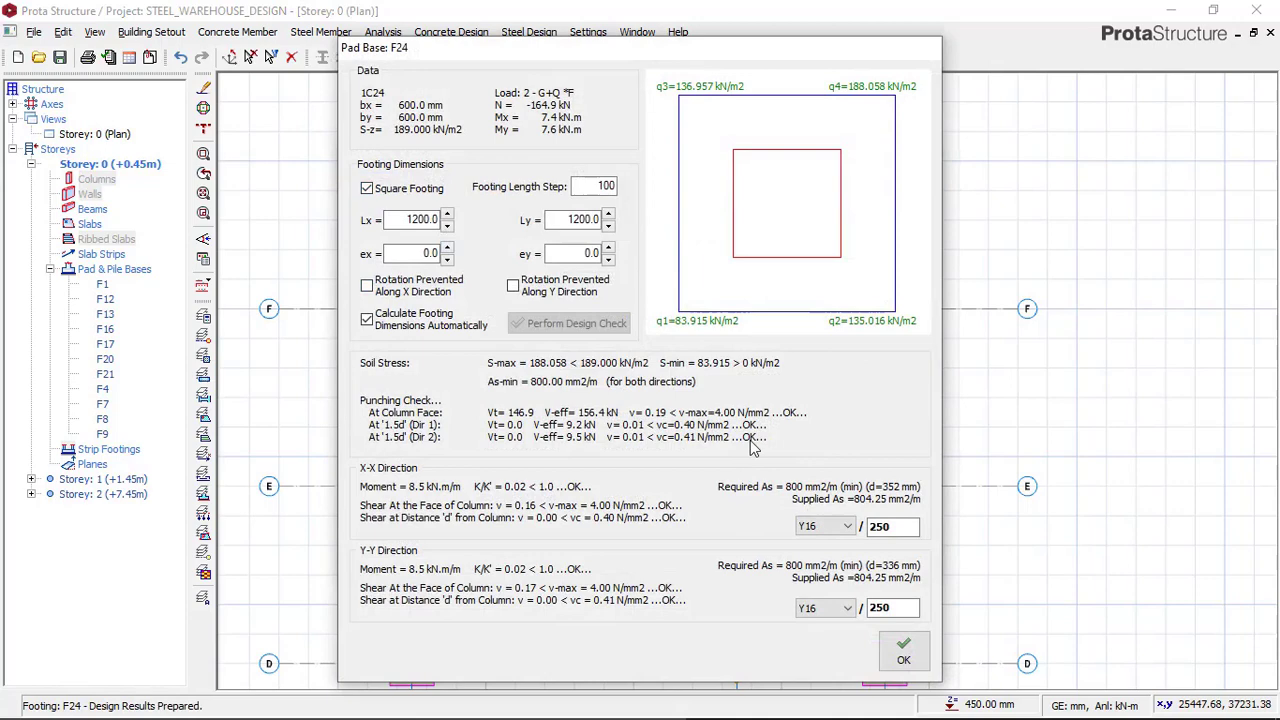
Step: Enlarge the square footing at axes 4 and F to 1500 x 1500 mm and accept the pad base
click(447, 215)
click(447, 215)
click(447, 215)
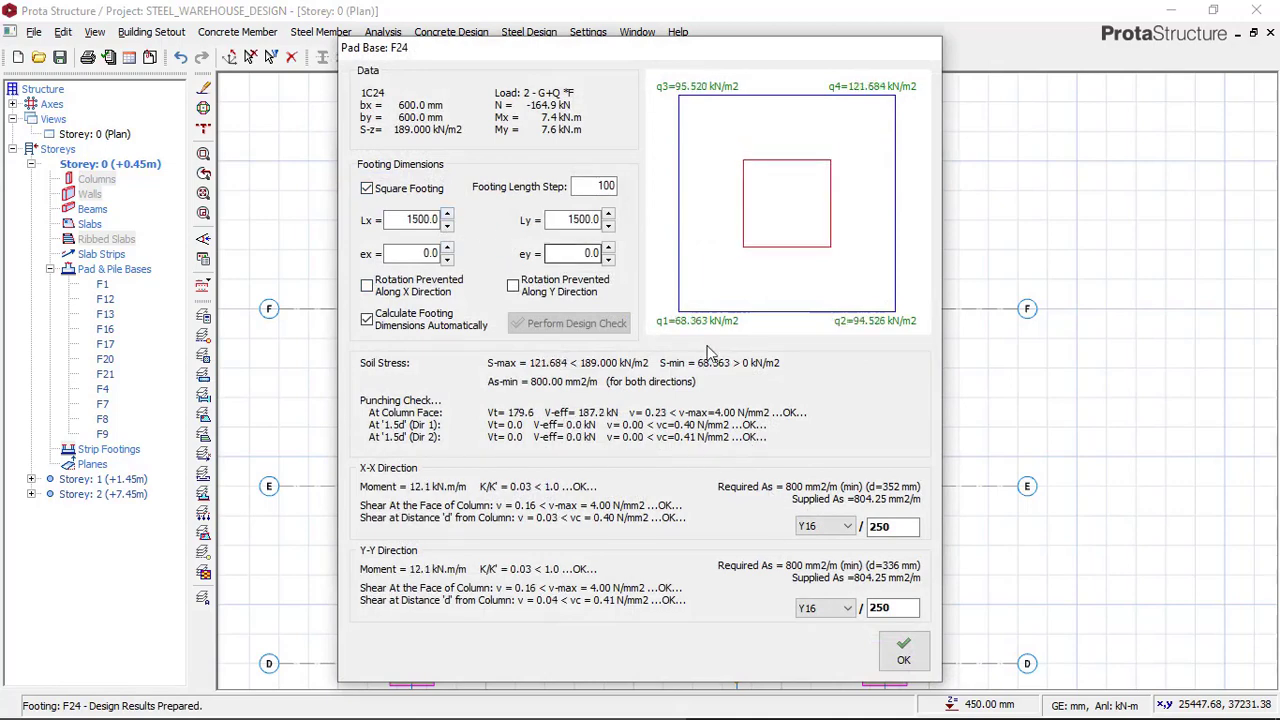
click(893, 640)
click(565, 189)
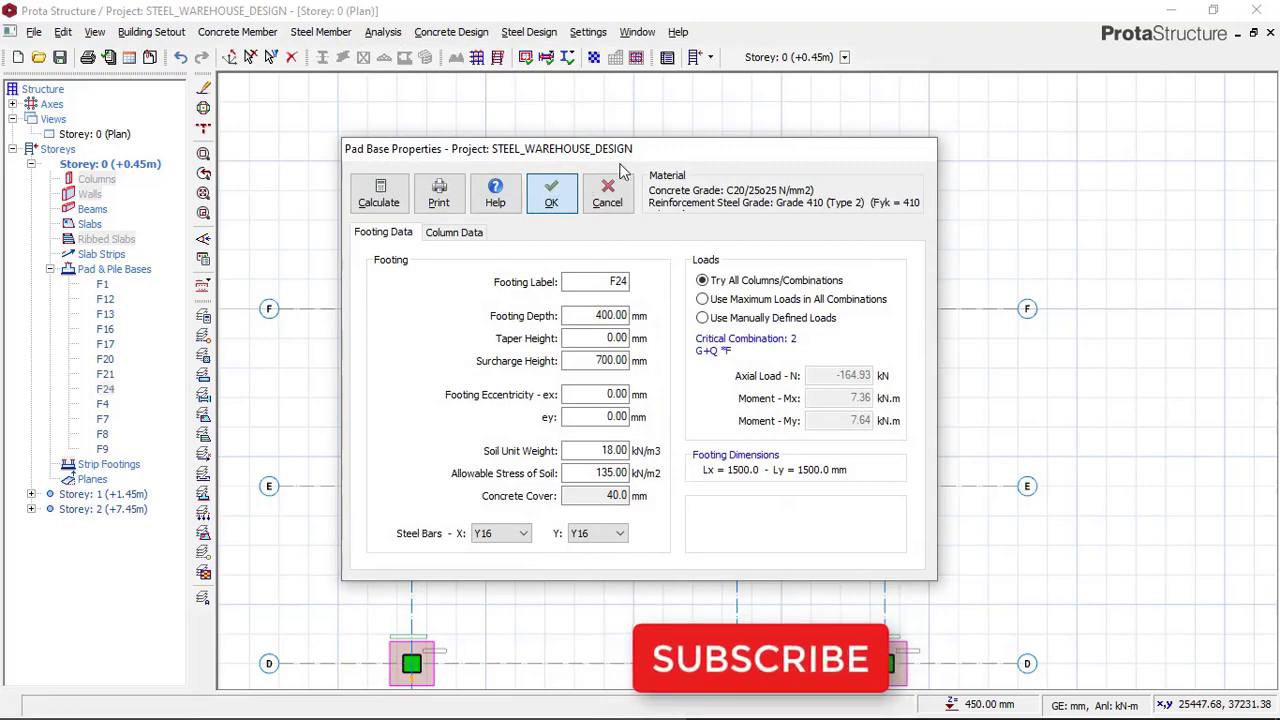
middle_drag(706, 366, 684, 222)
scroll(652, 111, down, 1)
scroll(684, 228, up, 2)
scroll(700, 227, down, 3)
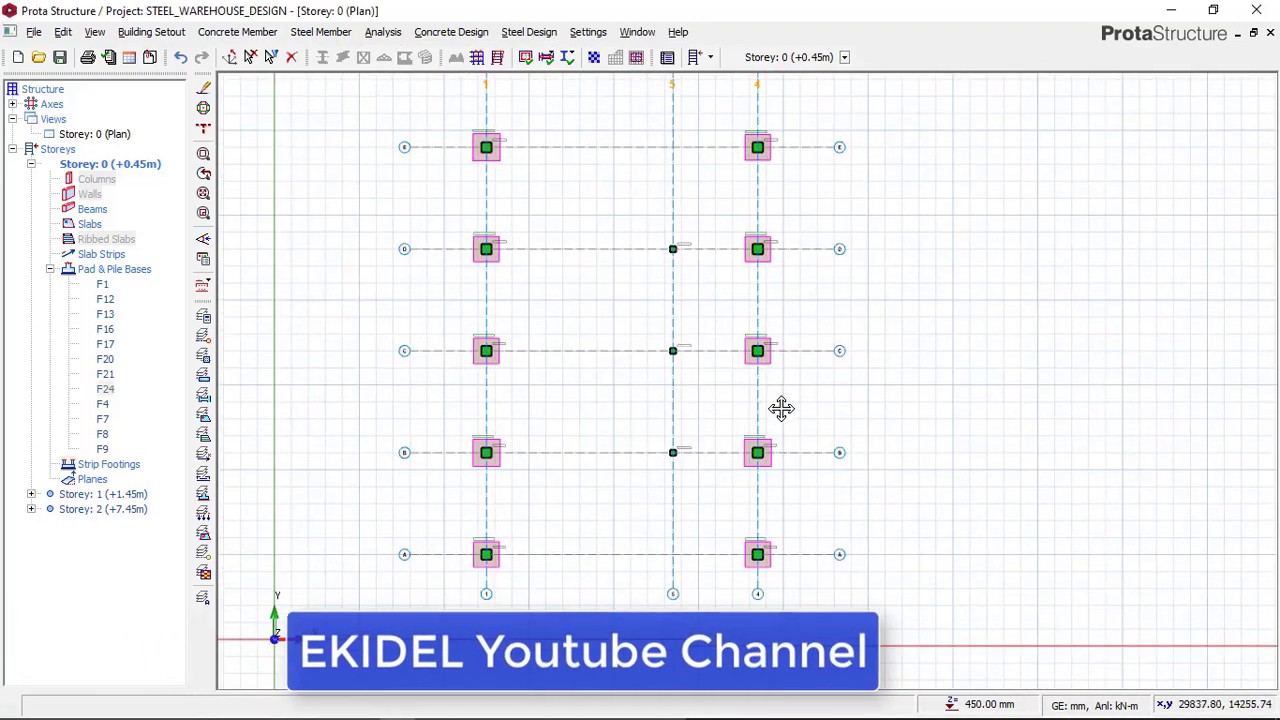
Step: Insert a pad base under the column at axes 5 and B, calculate it as a square footing and accept it
scroll(691, 460, up, 2)
right_click(692, 454)
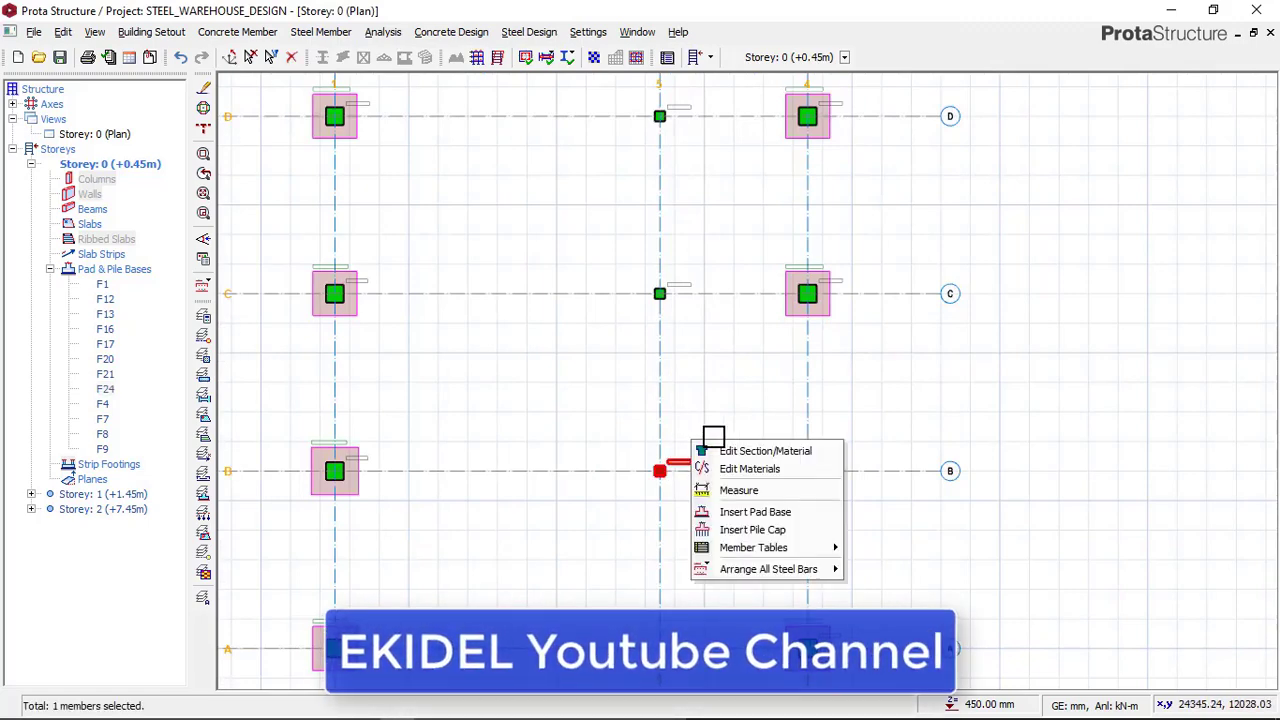
click(745, 449)
click(381, 194)
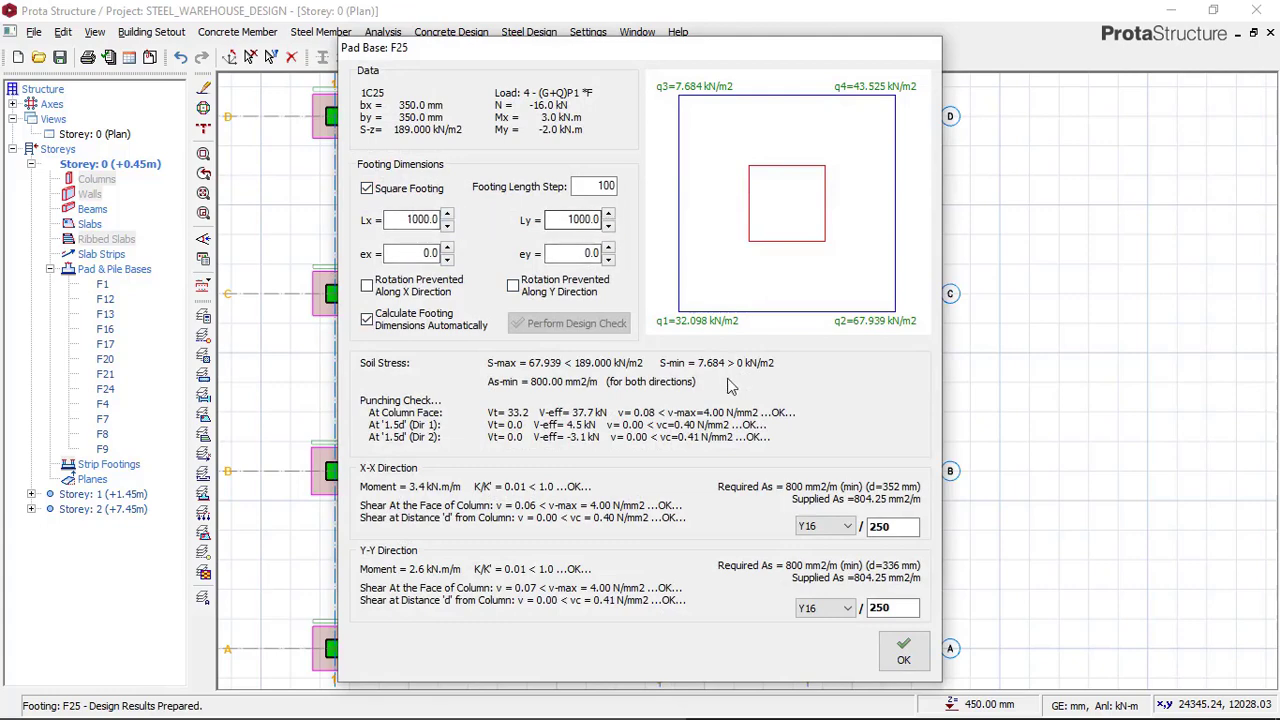
click(883, 645)
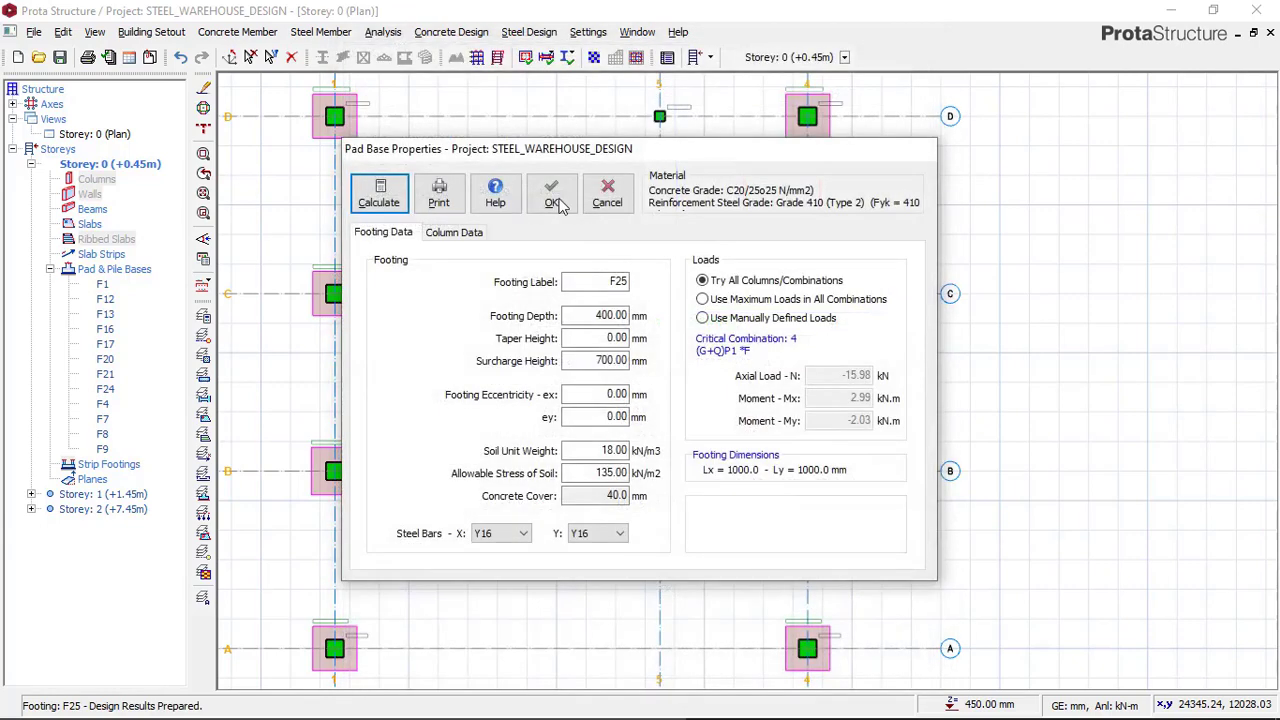
key(Return)
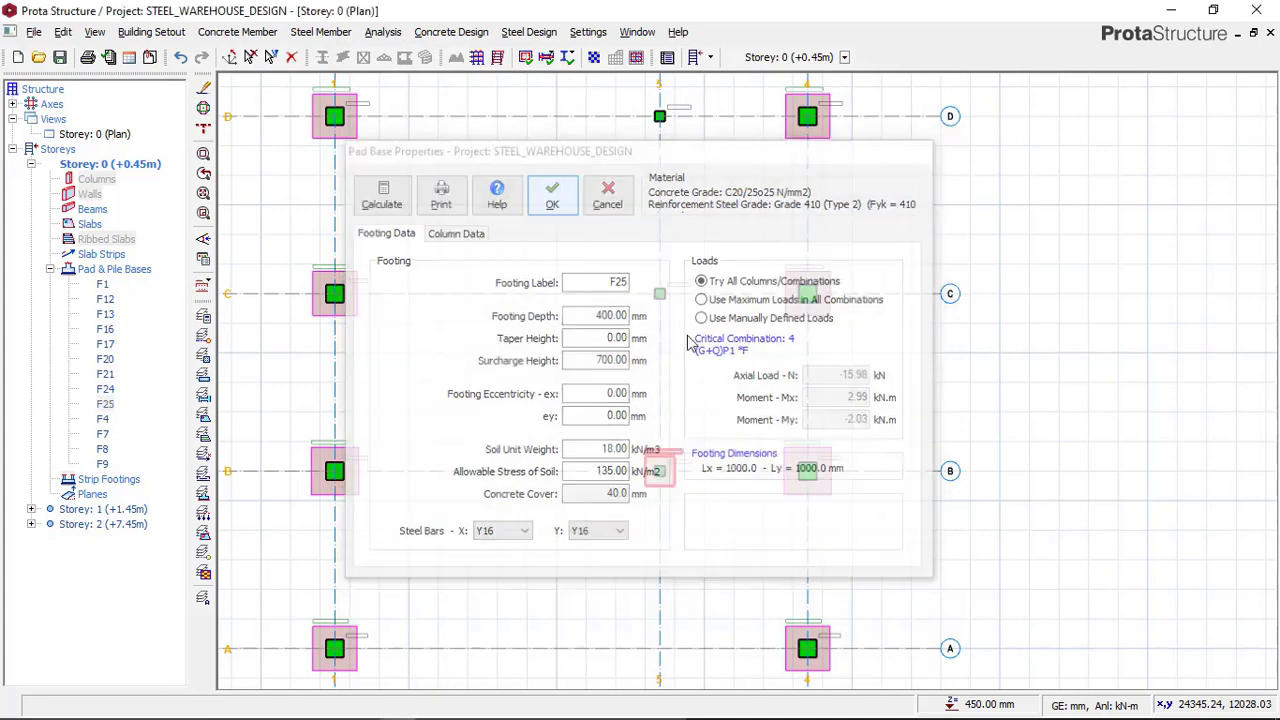
Step: Insert a pad base under the column at axes 5 and C, calculate its footing dimensions and accept the design
right_click(688, 264)
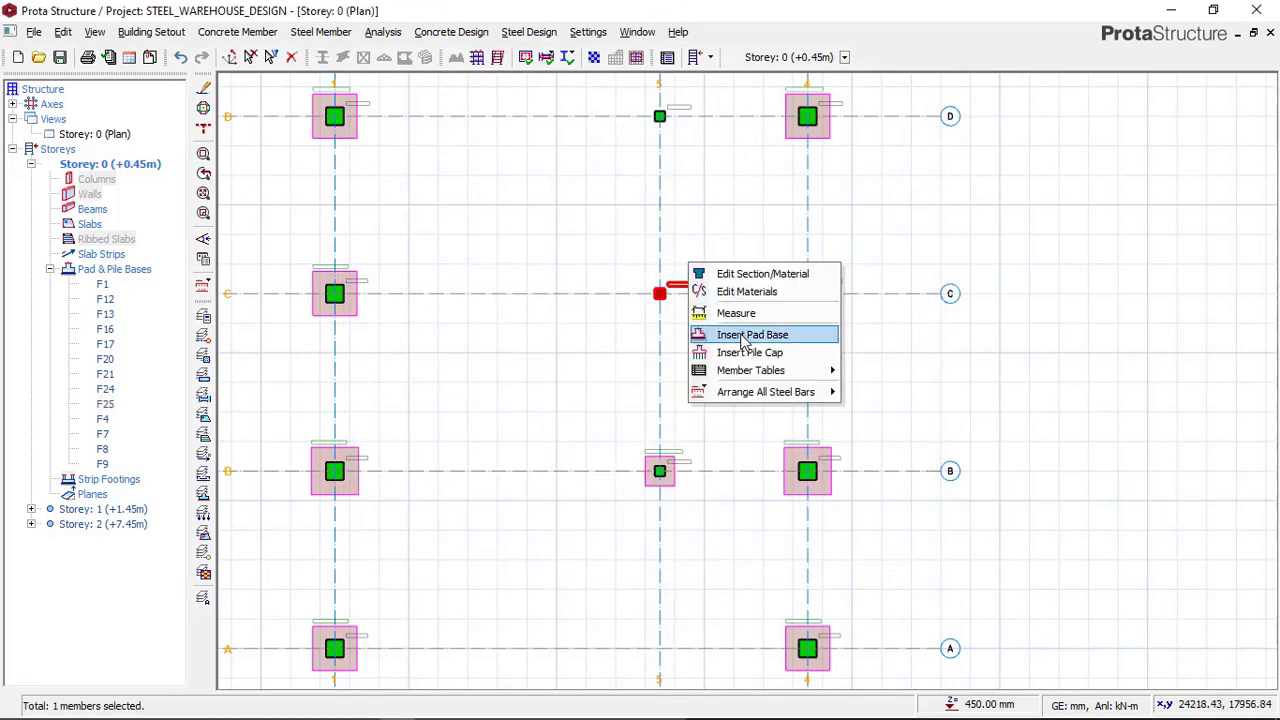
click(745, 336)
click(375, 198)
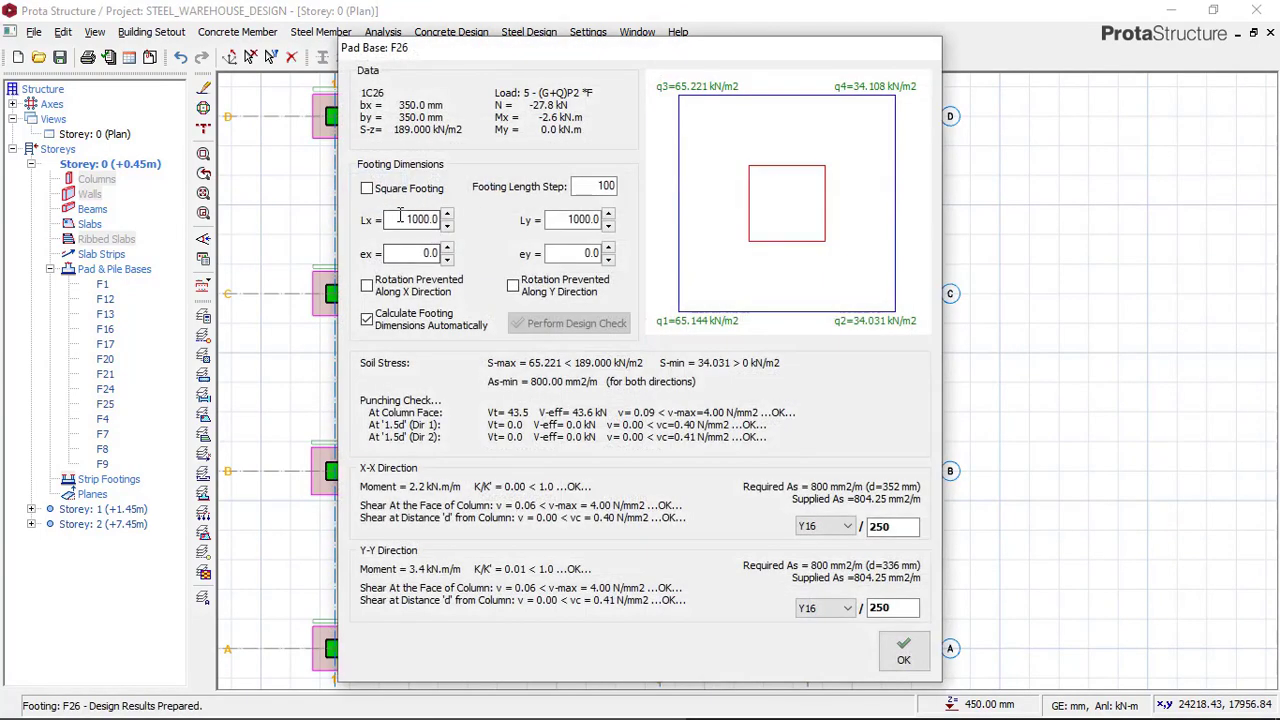
click(903, 651)
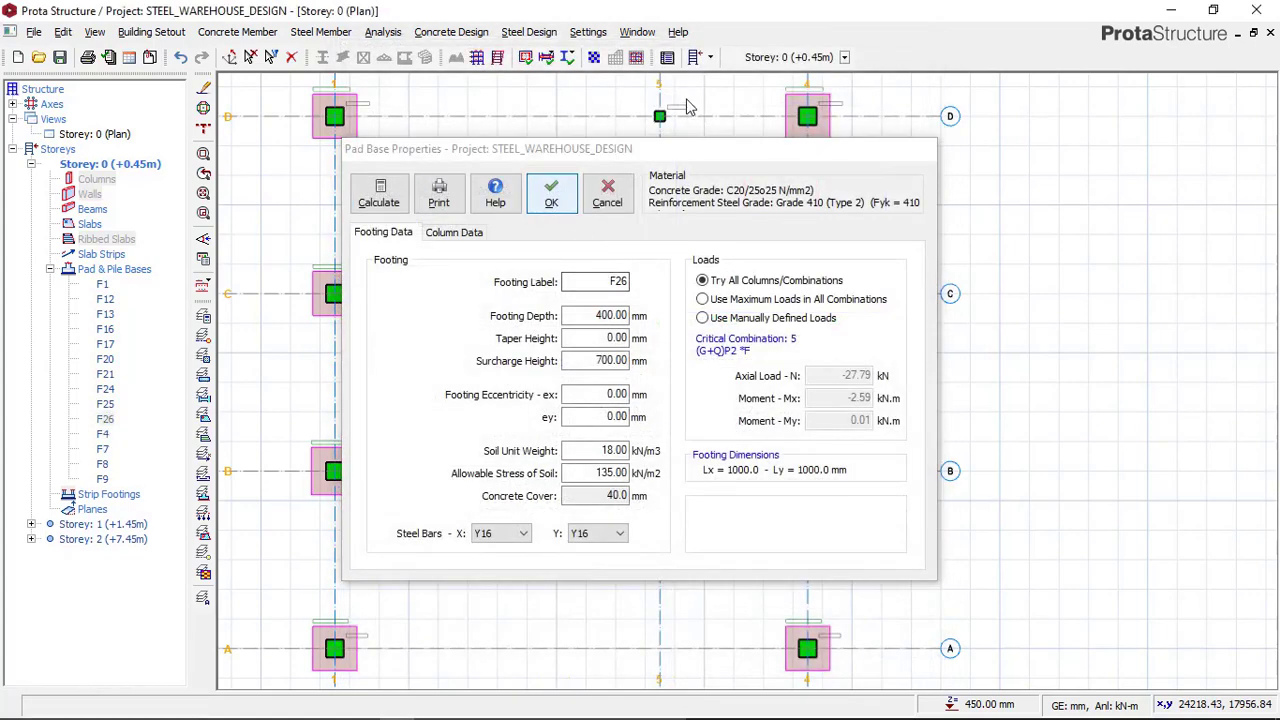
Step: Insert a pad base under the column at axes 5 and D, calculate it as a square footing and accept it
right_click(597, 165)
click(653, 229)
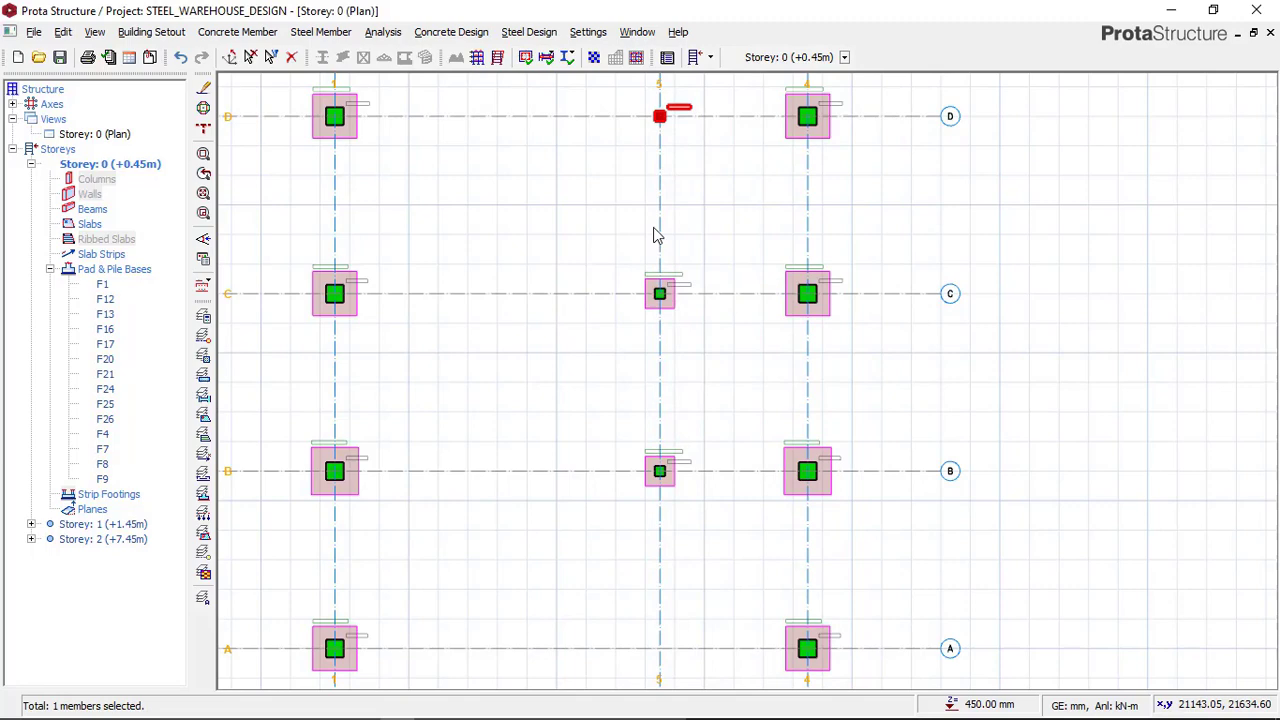
click(370, 198)
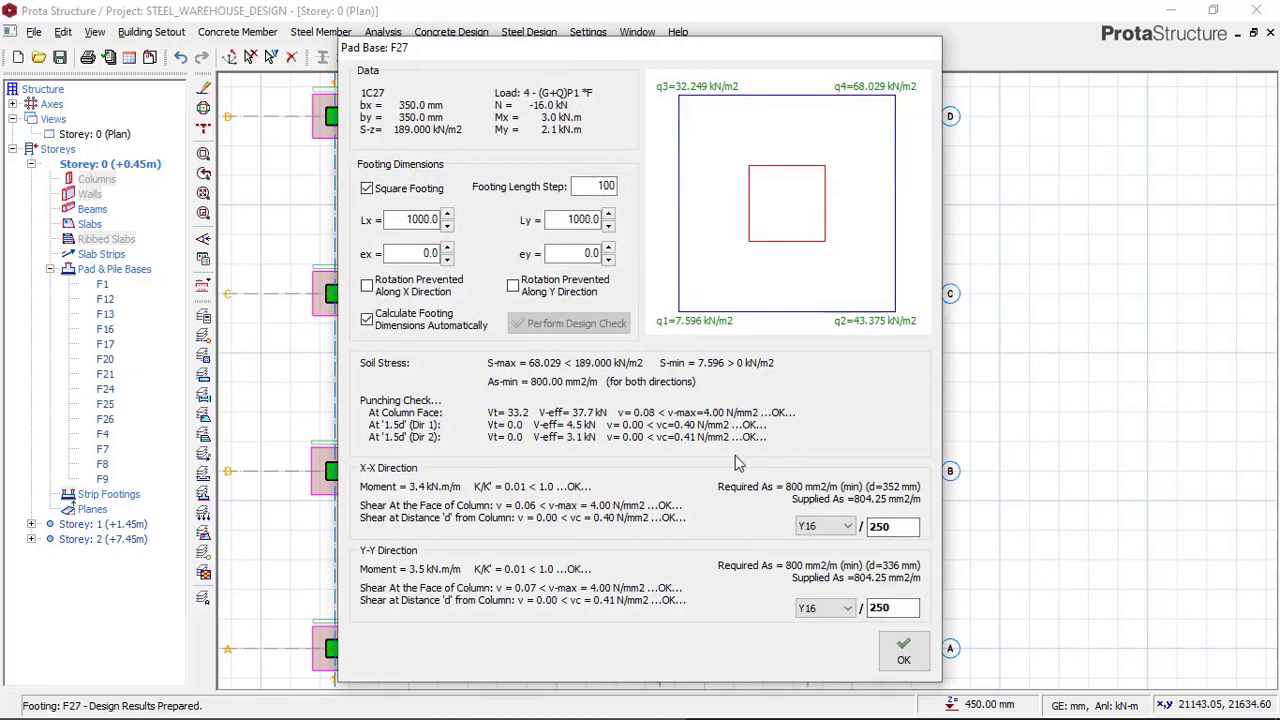
click(904, 652)
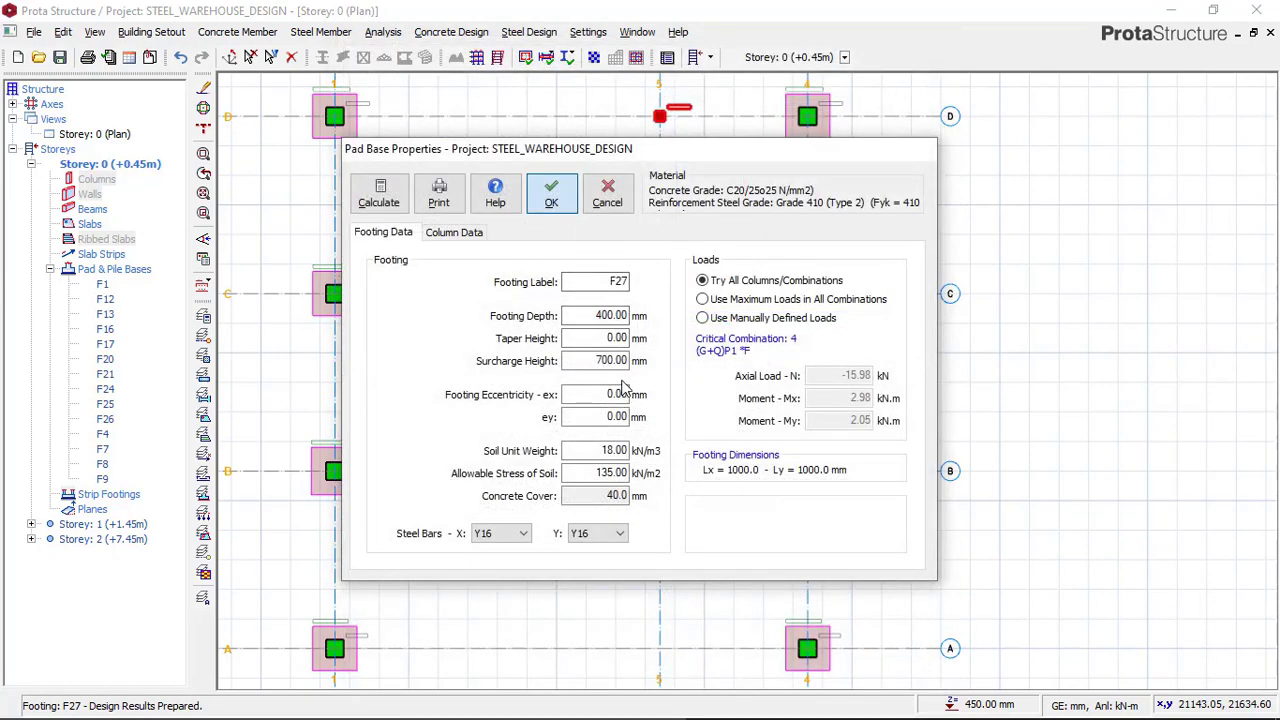
key(Return)
Step: Switch the Storey 0 plan to a 3D view of the whole warehouse
scroll(665, 310, down, 4)
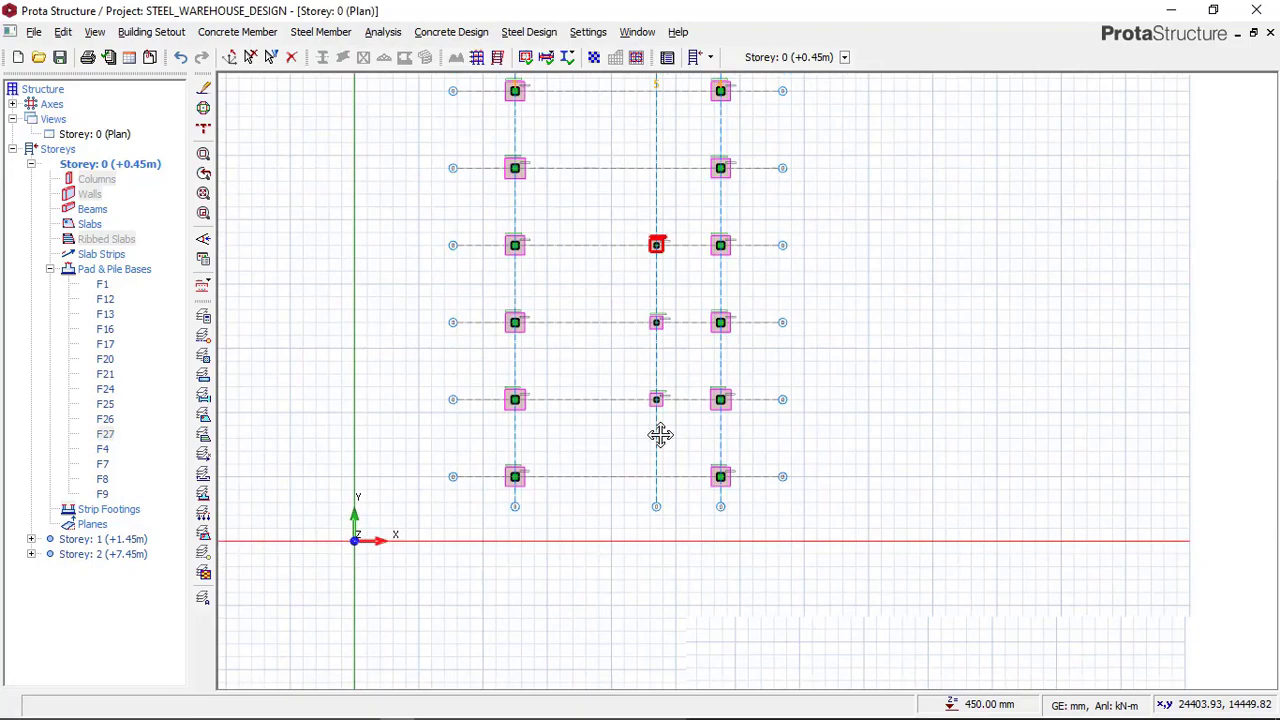
middle_drag(660, 435, 652, 522)
right_click(95, 140)
click(155, 161)
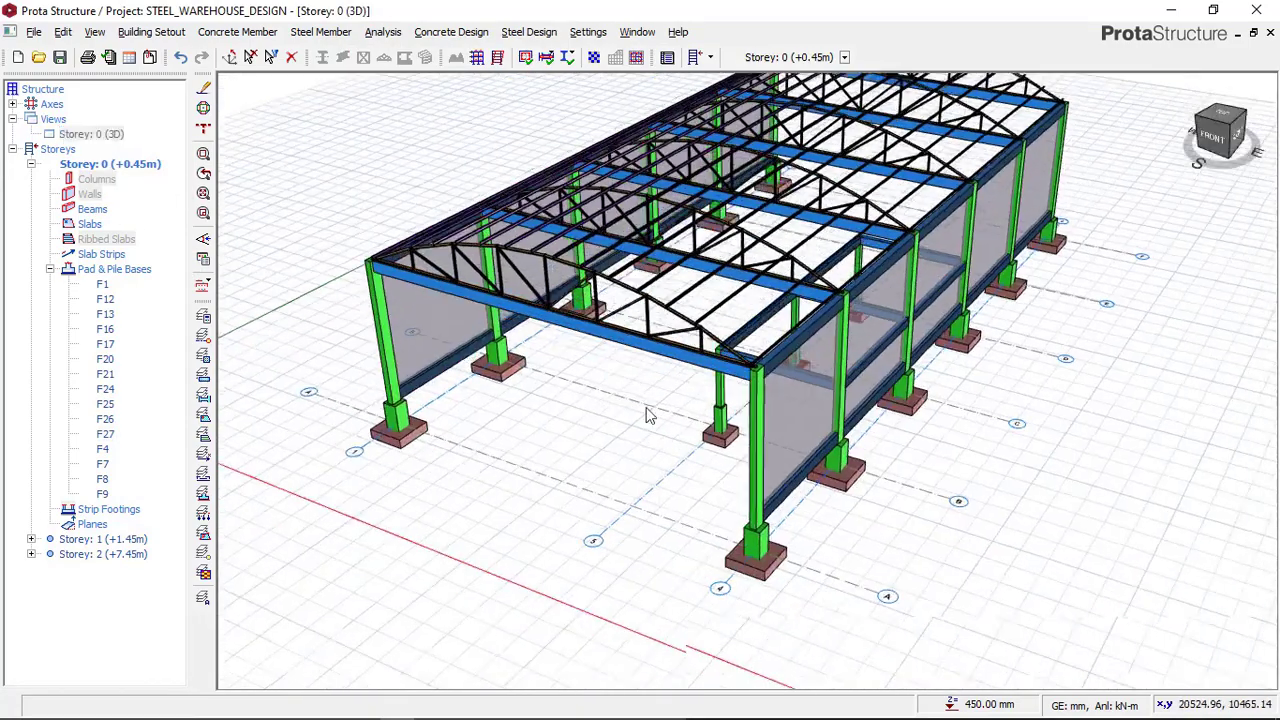
Step: Examine the warehouse model in 3D from several sides, checking the pad bases under all the columns
shift+middle_drag(646, 415, 692, 448)
scroll(830, 422, up, 2)
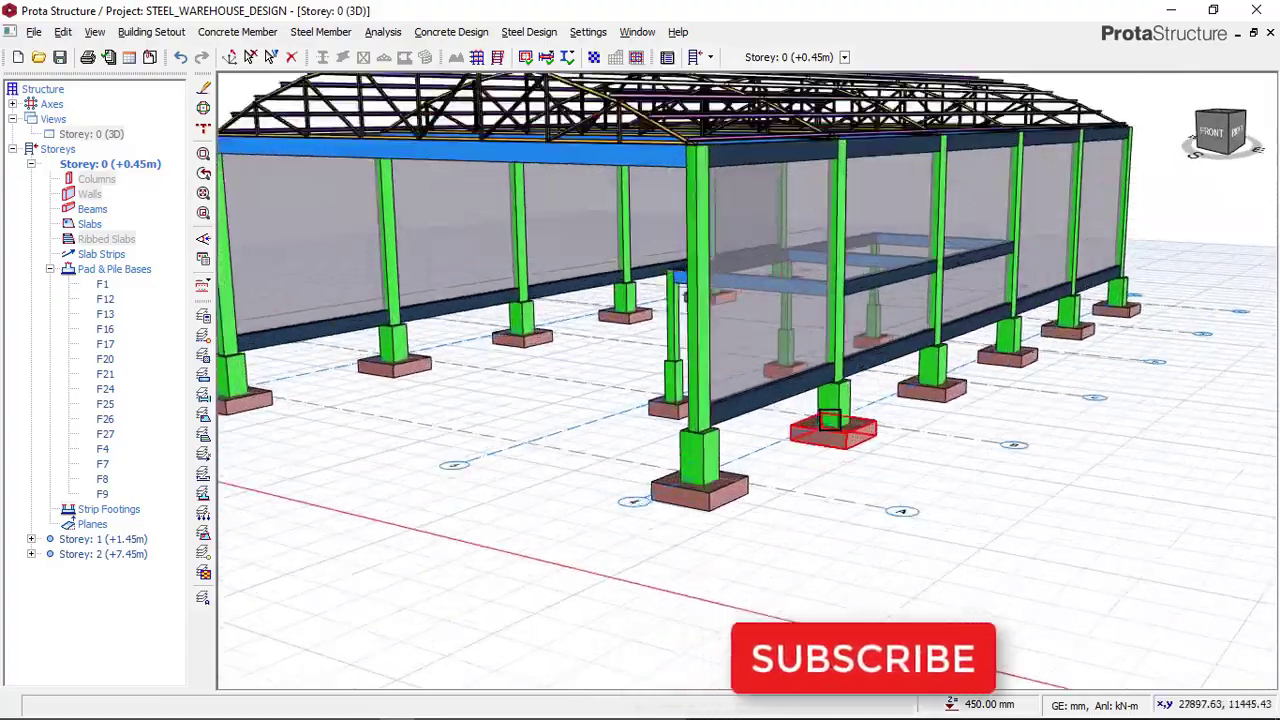
scroll(837, 422, down, 2)
shift+middle_drag(980, 423, 951, 428)
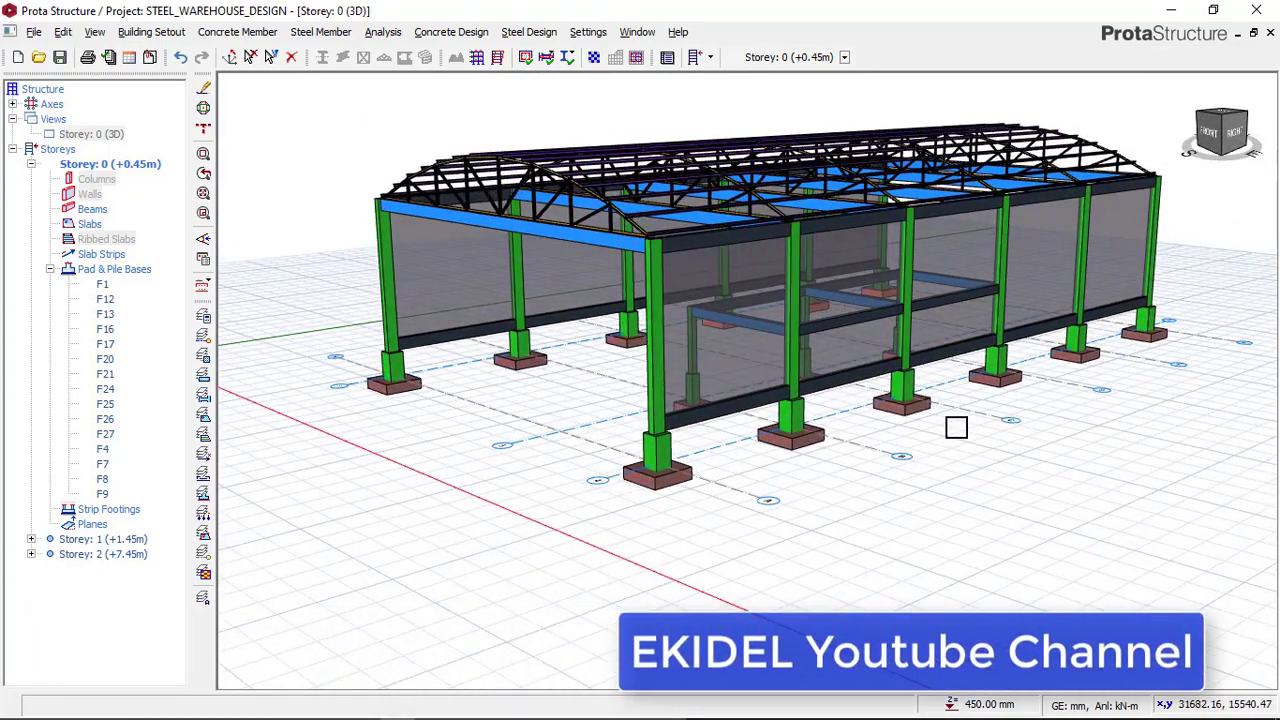
mouse_move(873, 450)
shift+middle_down()
mouse_move(729, 466)
mouse_move(803, 463)
mouse_move(857, 543)
mouse_move(893, 473)
mouse_move(703, 463)
mouse_move(860, 426)
mouse_move(763, 426)
shift+middle_up()
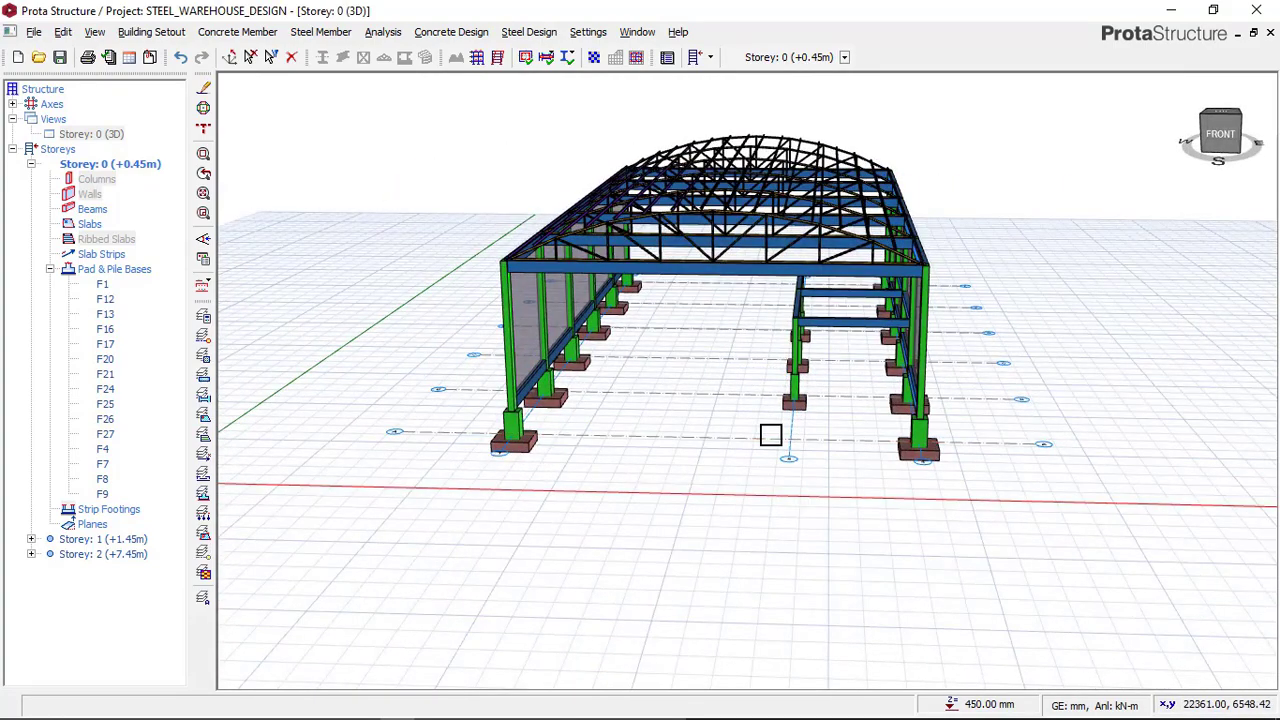
mouse_move(765, 334)
shift+middle_down()
mouse_move(722, 321)
mouse_move(734, 348)
mouse_move(749, 286)
mouse_move(820, 346)
mouse_move(726, 351)
mouse_move(746, 341)
mouse_move(725, 300)
mouse_move(709, 351)
mouse_move(692, 358)
shift+middle_up()
mouse_move(784, 421)
shift+middle_down()
mouse_move(809, 374)
mouse_move(631, 371)
mouse_move(810, 399)
mouse_move(848, 368)
shift+middle_up()
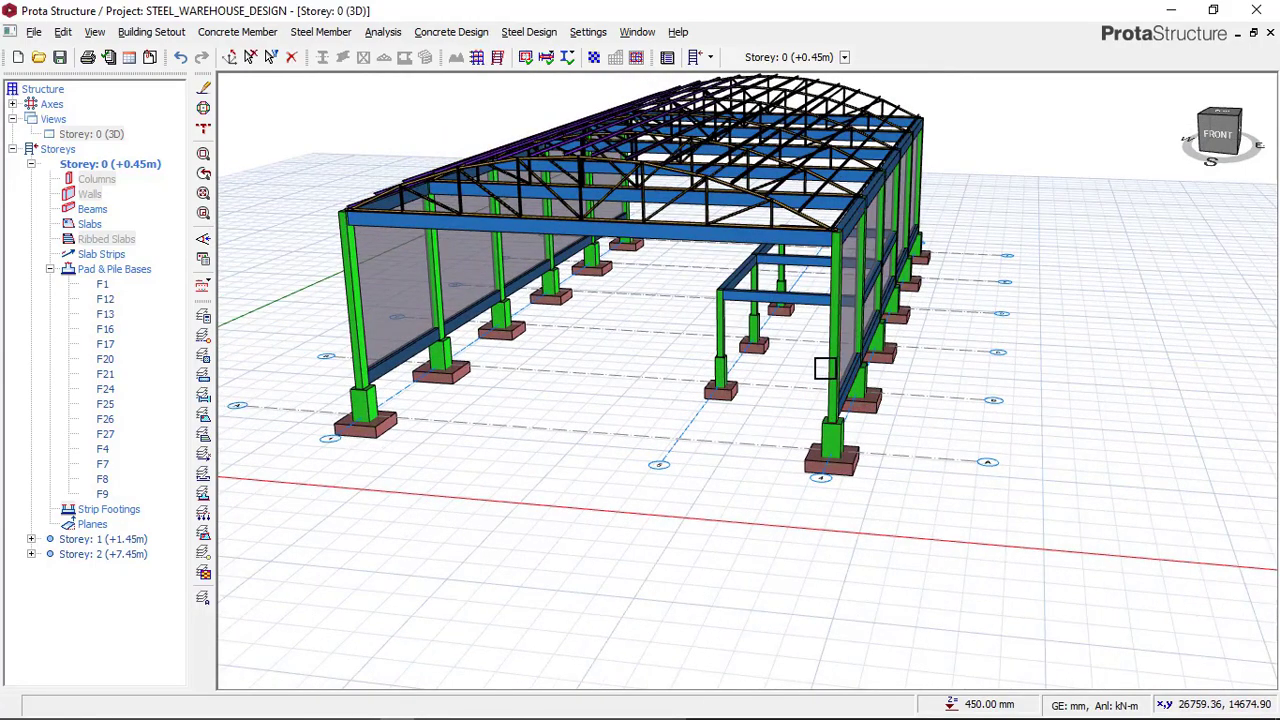
shift+middle_drag(749, 368, 754, 360)
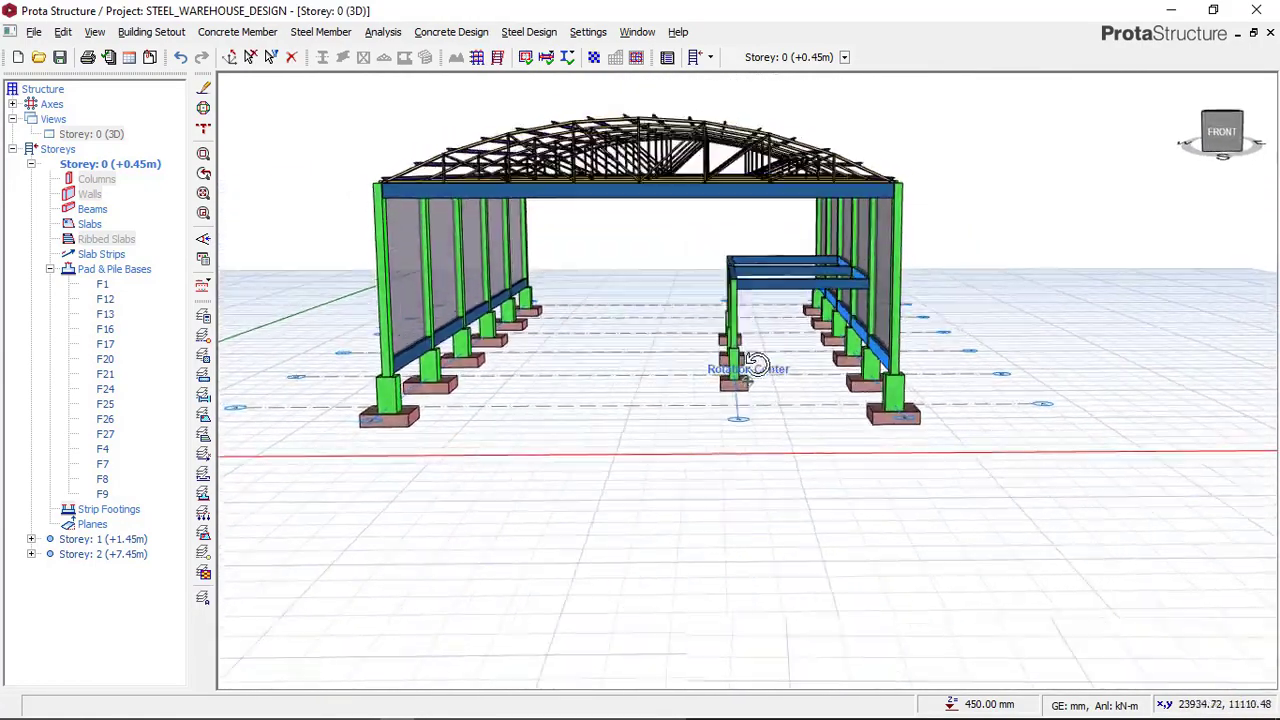
mouse_move(781, 354)
shift+middle_down()
mouse_move(686, 360)
mouse_move(757, 357)
mouse_move(729, 363)
shift+middle_up()
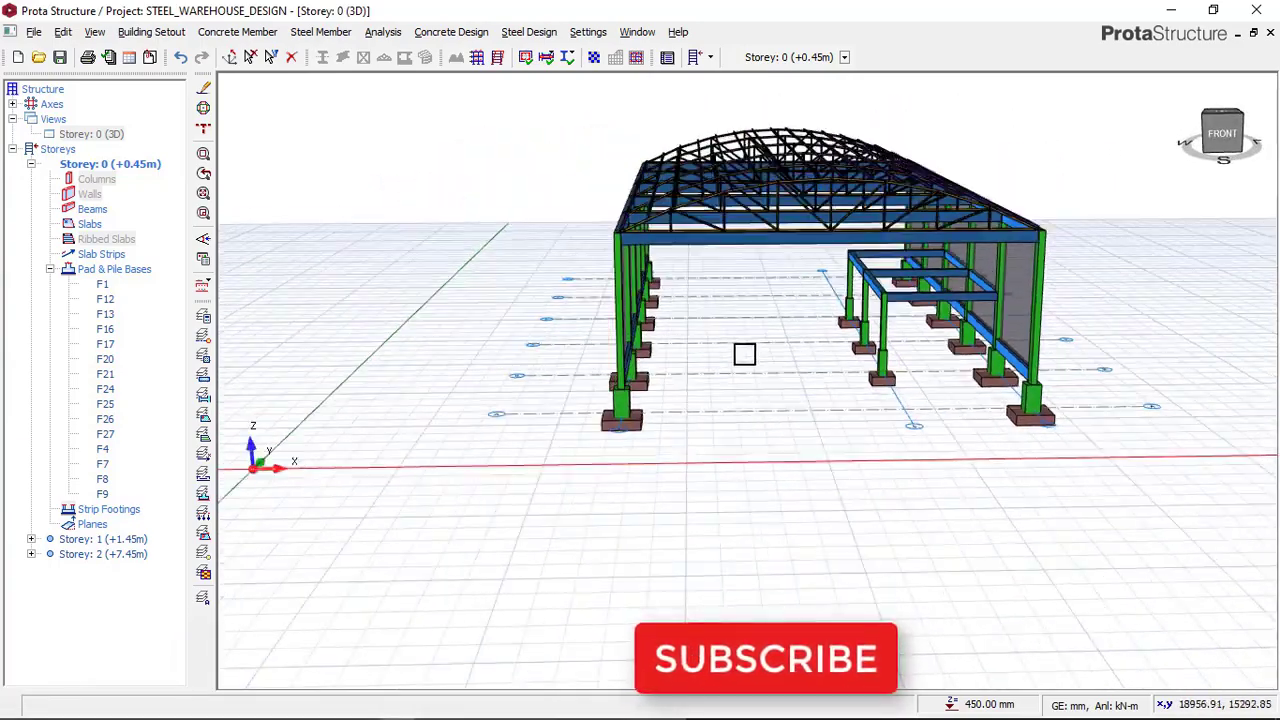
shift+middle_drag(519, 340, 805, 349)
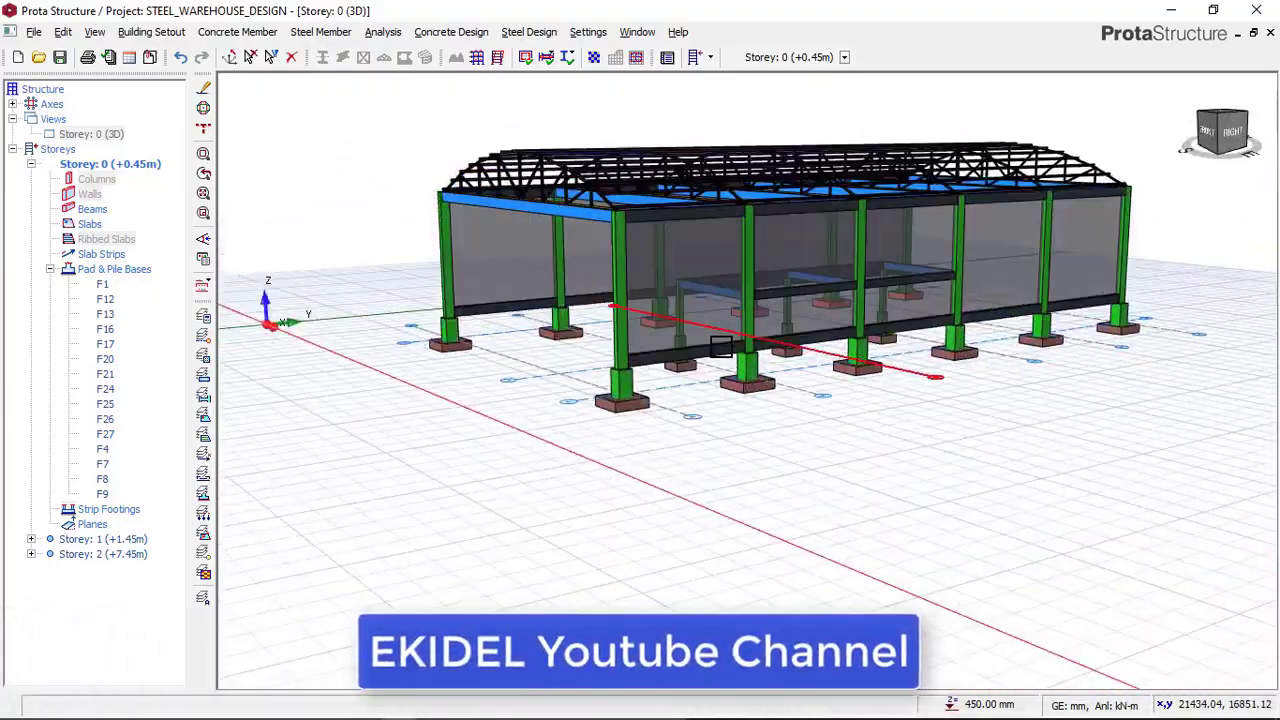
scroll(724, 395, up, 2)
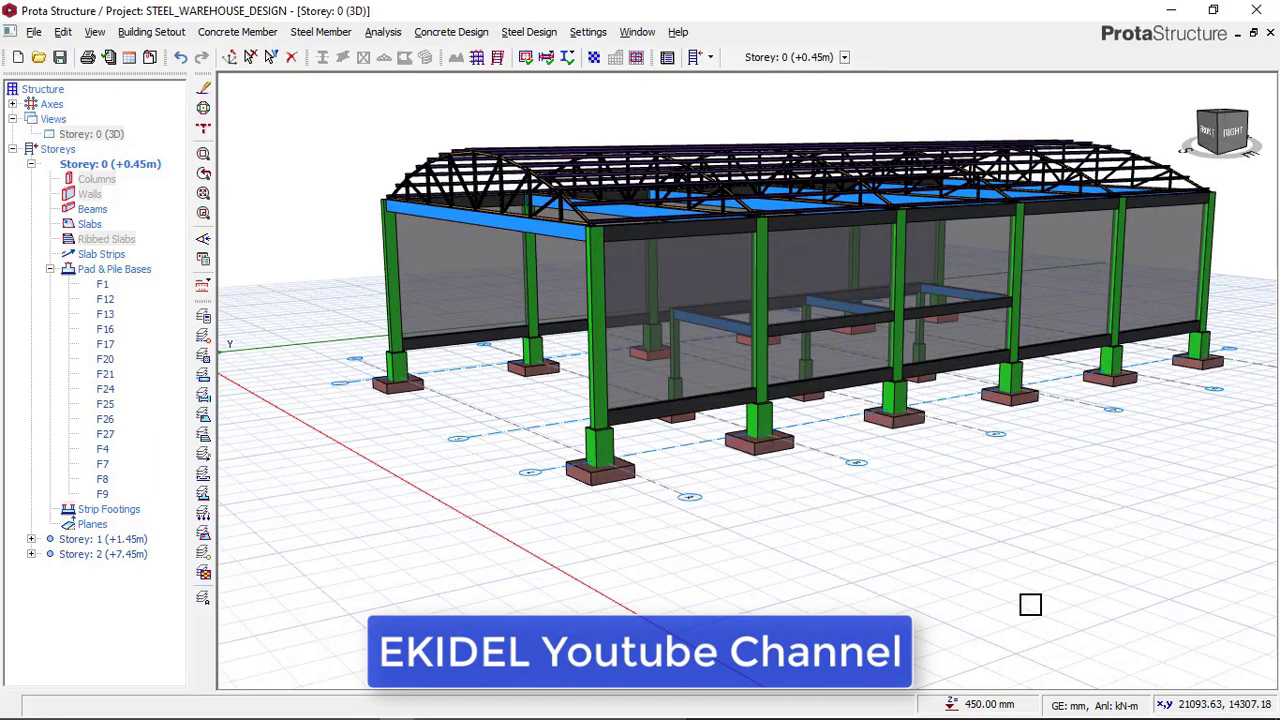